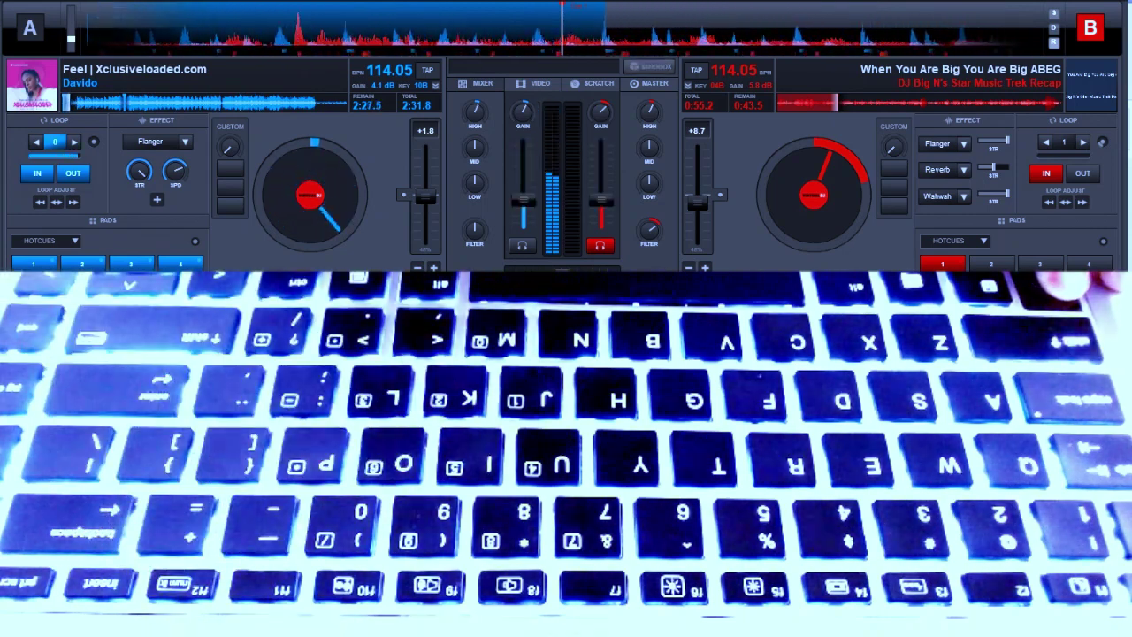
Raise both channel faders with the = key, then lower them with the - key.
key("equal")
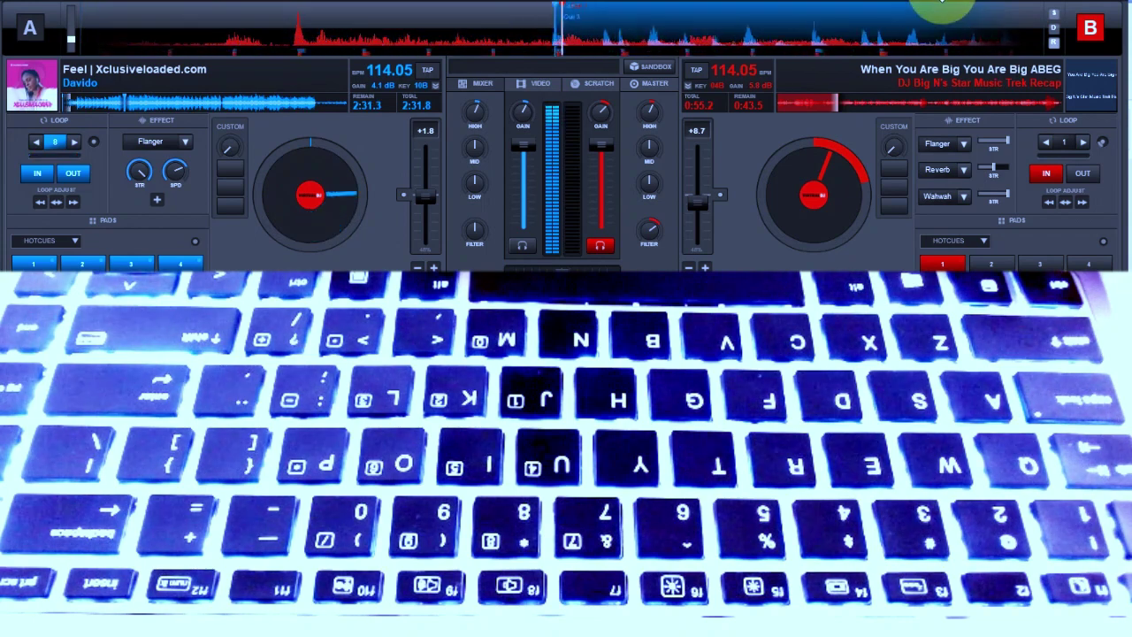
key("minus")
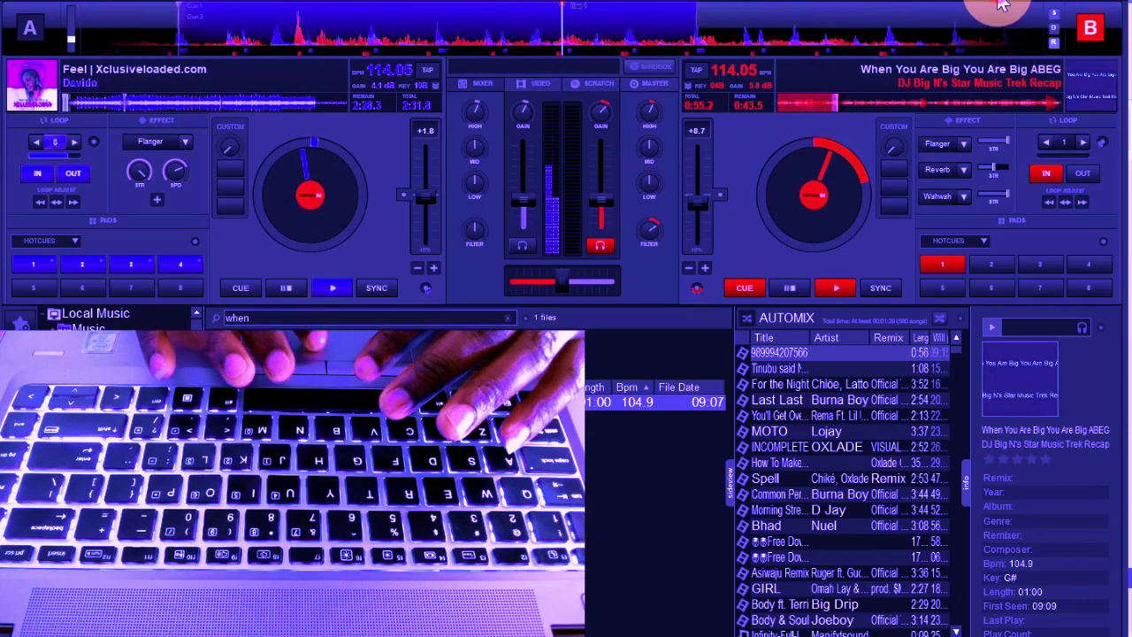
In Settings > Controllers, load the DJ DON GENIUS hot cue keyboard mapping.
left_click(999, 7)
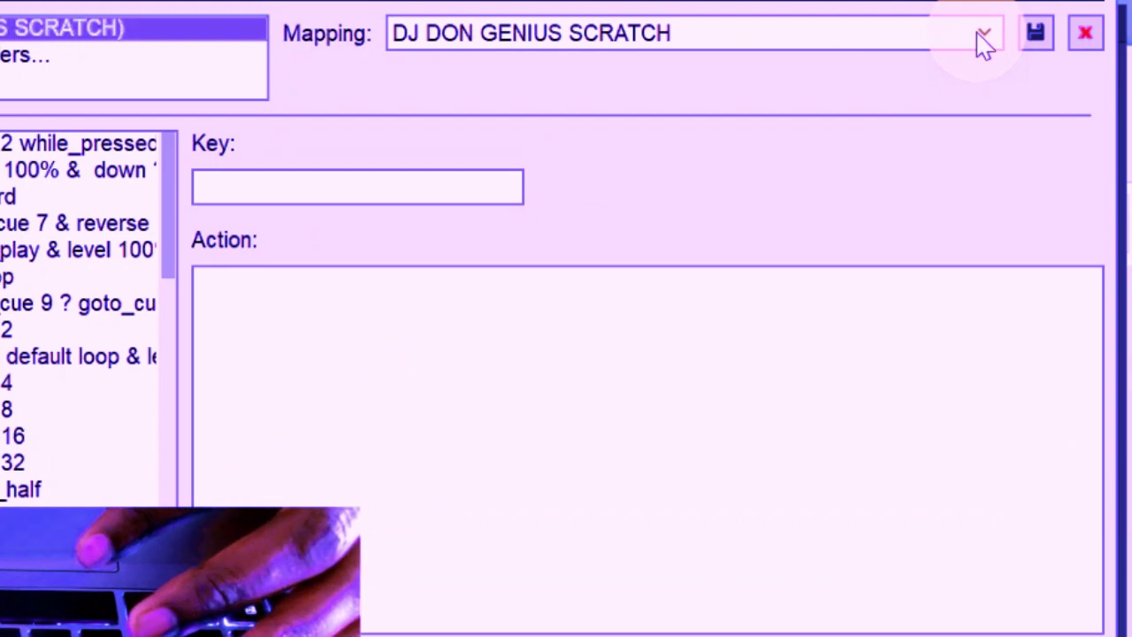
left_click(983, 37)
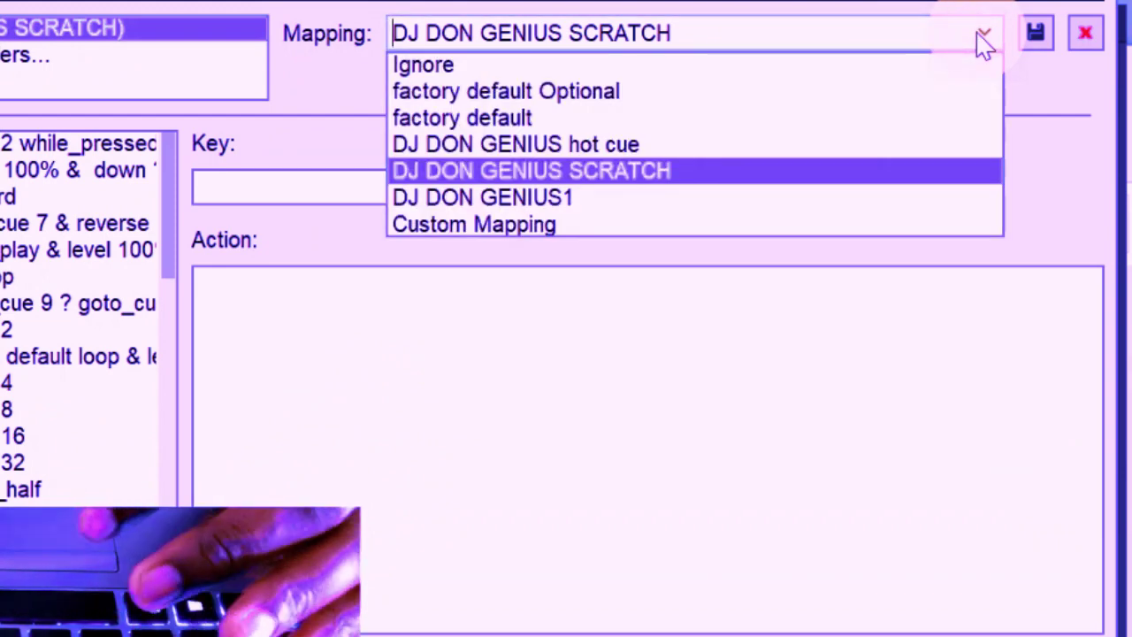
left_click(881, 152)
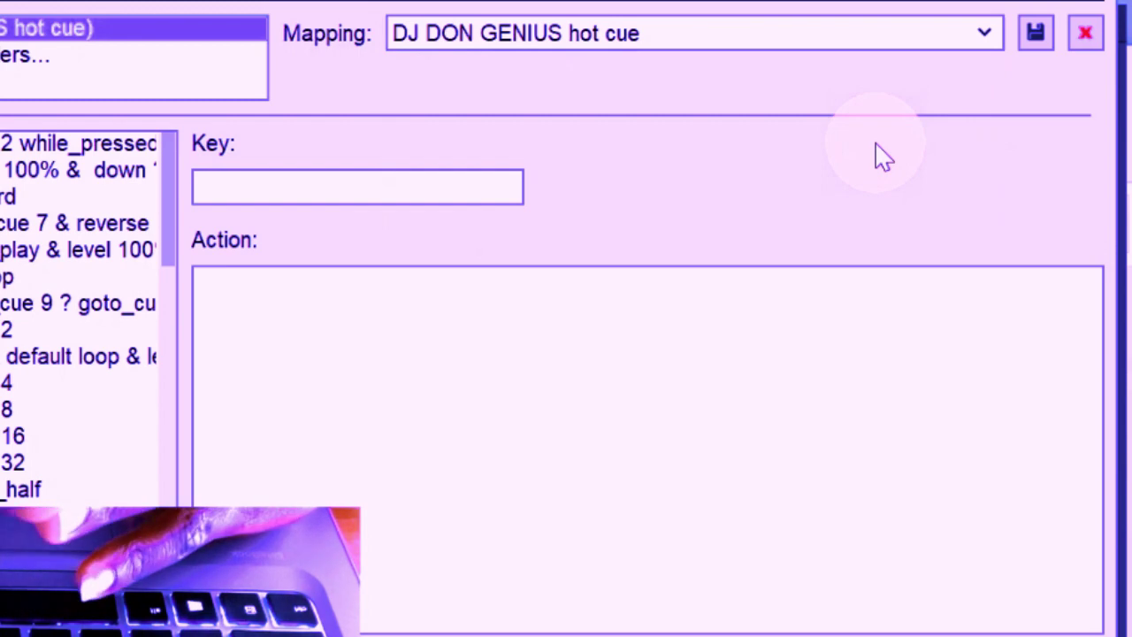
left_click(984, 35)
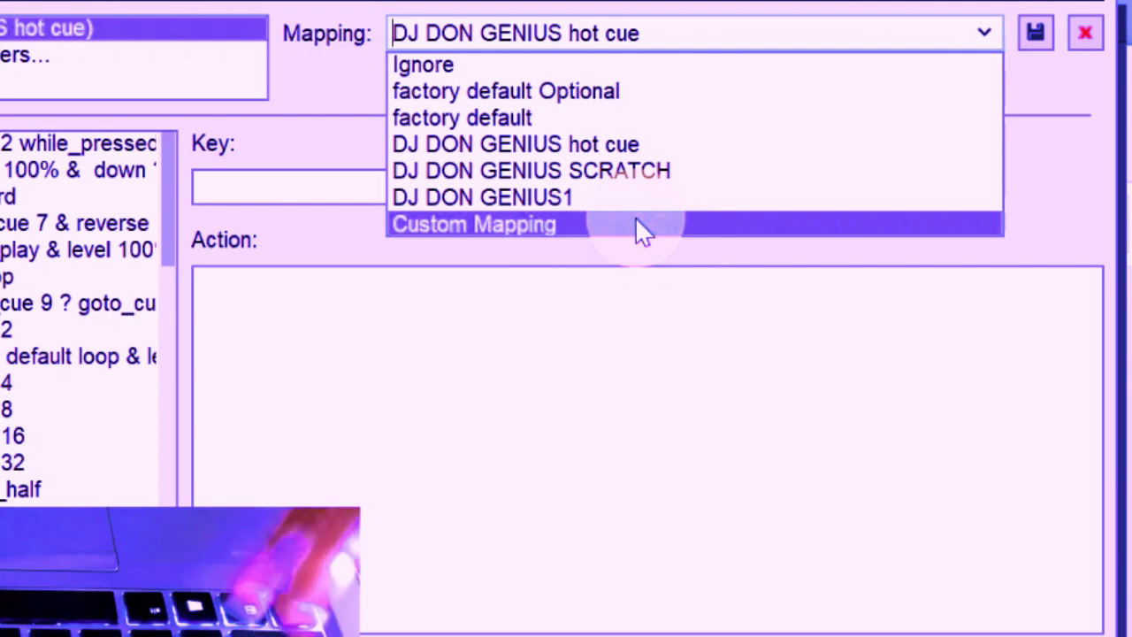
Keep the hot cue mapping, jump deck A ahead two cue points, then switch to Chrome.
left_click(331, 190)
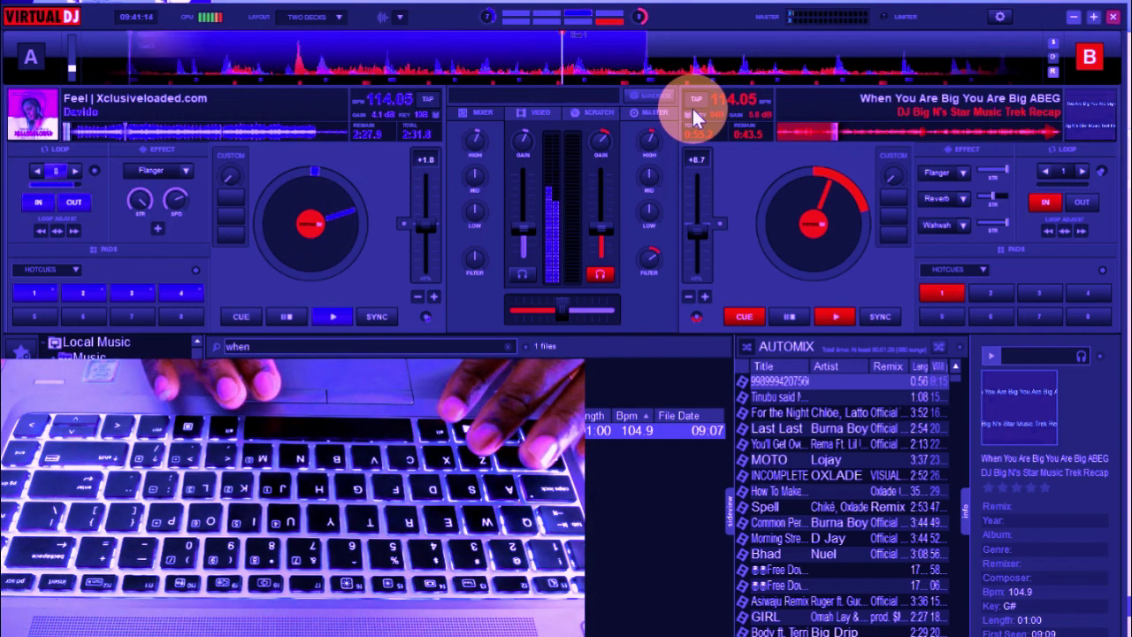
key("Right")
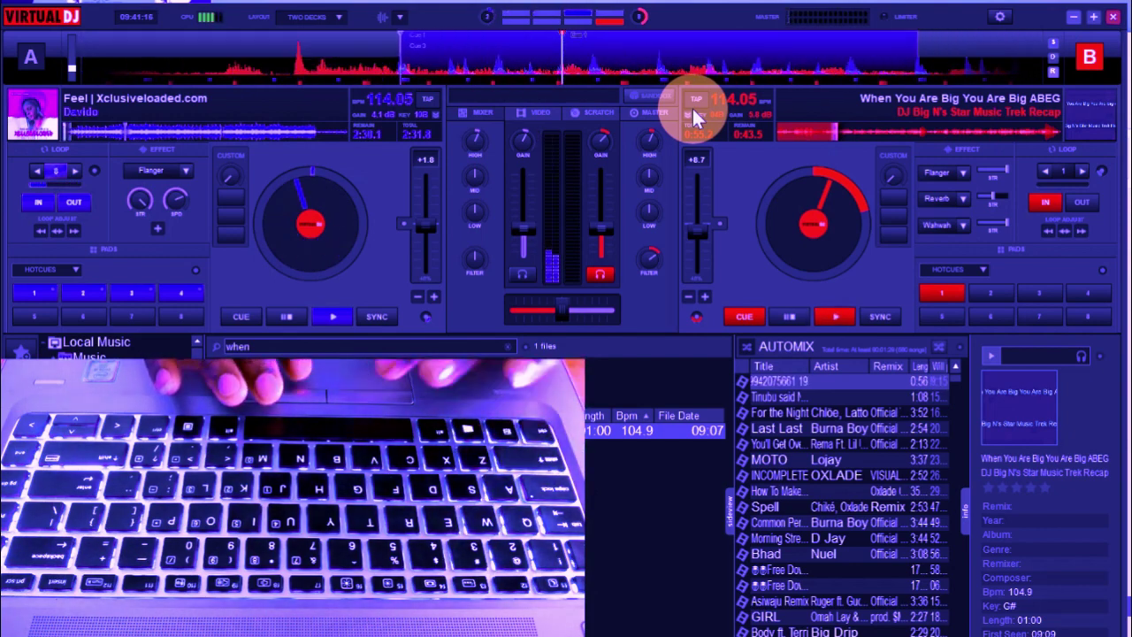
key("Right")
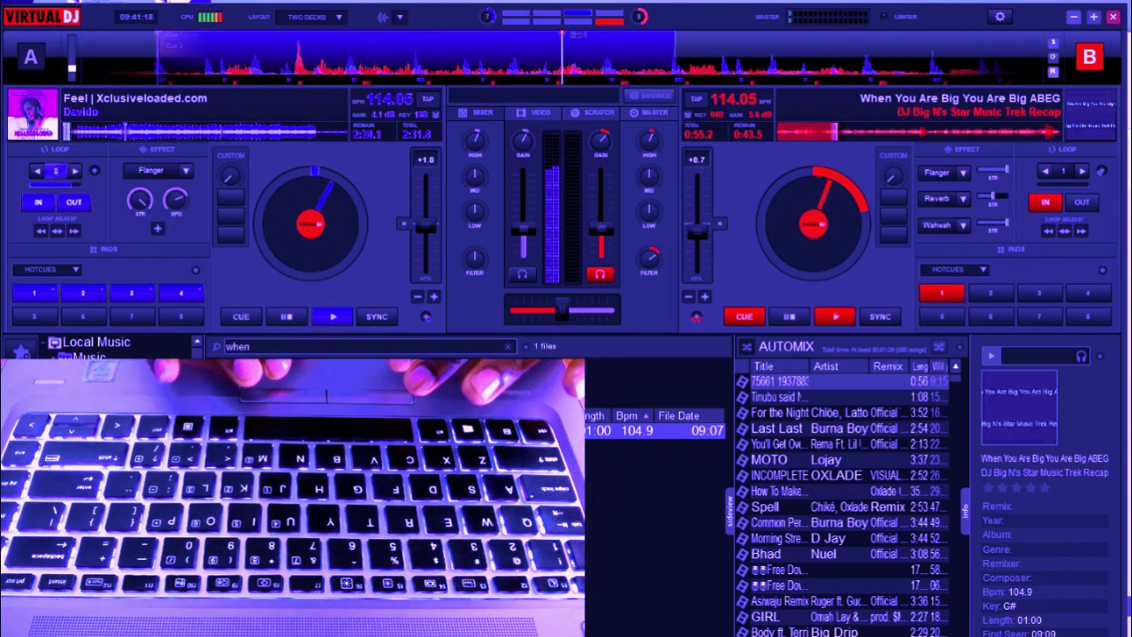
key("alt+Tab")
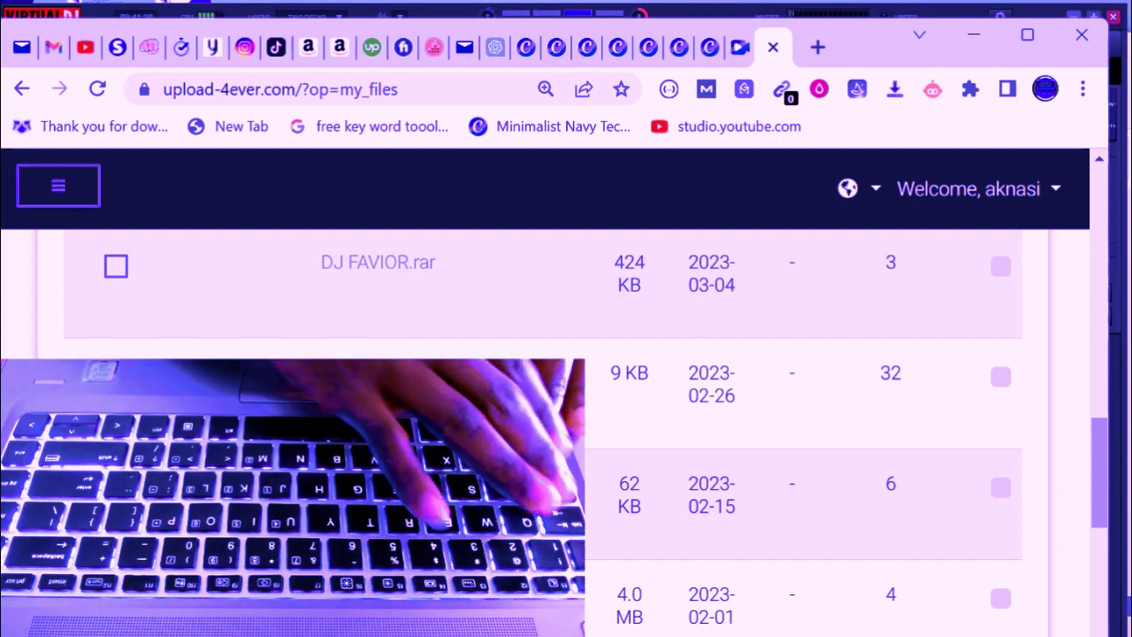
key("ctrl+1")
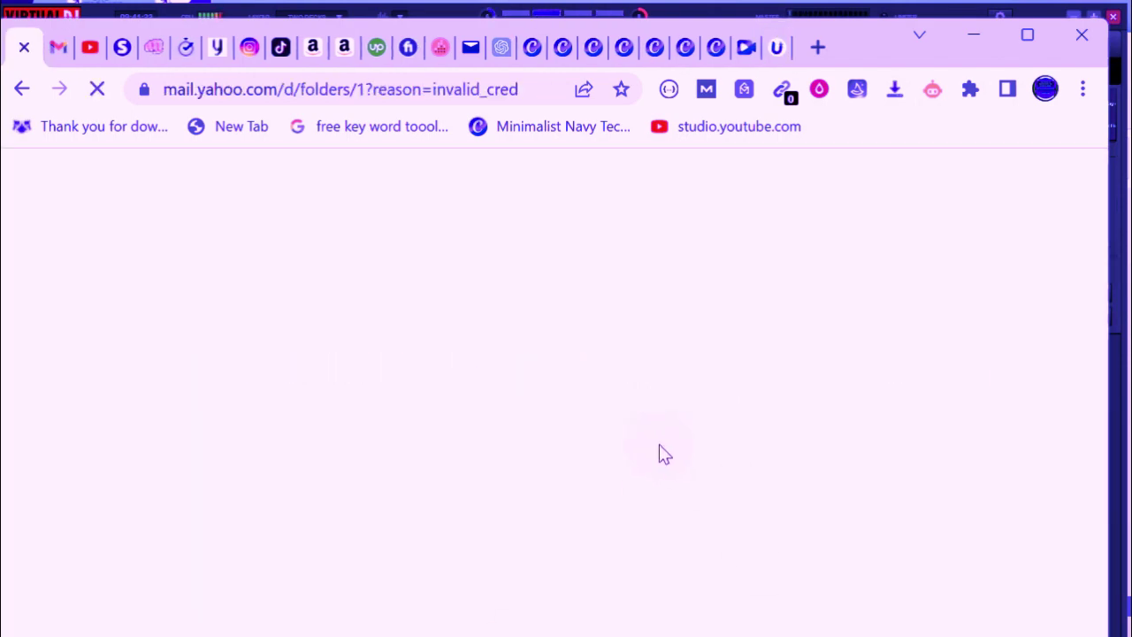
left_click(776, 47)
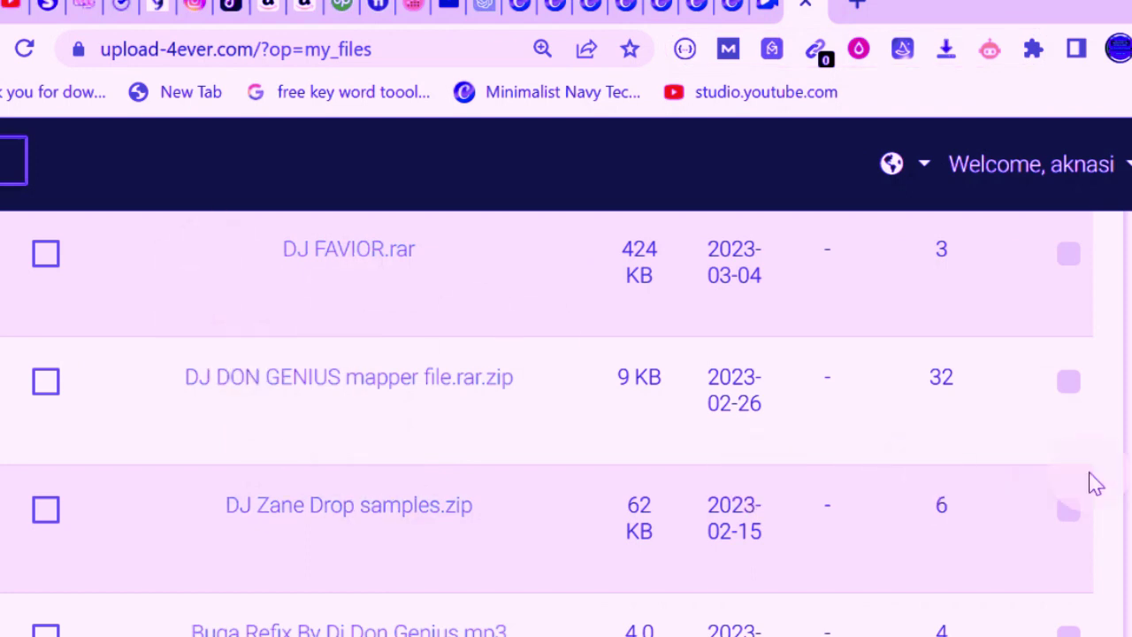
scroll(316, 560, "down", 1)
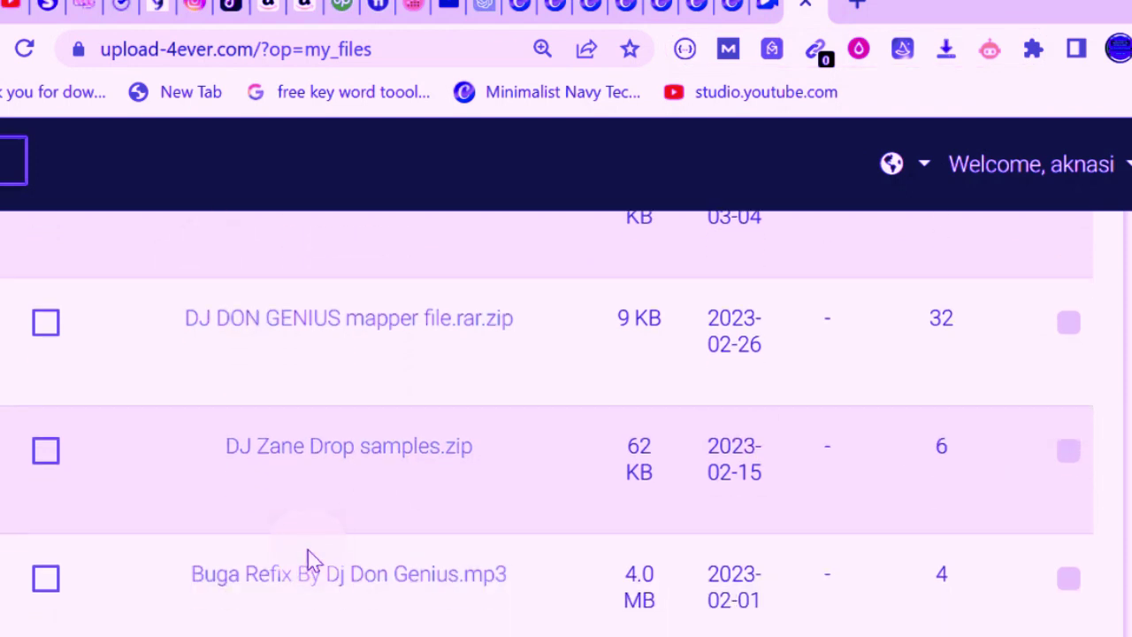
scroll(549, 424, "up", 6)
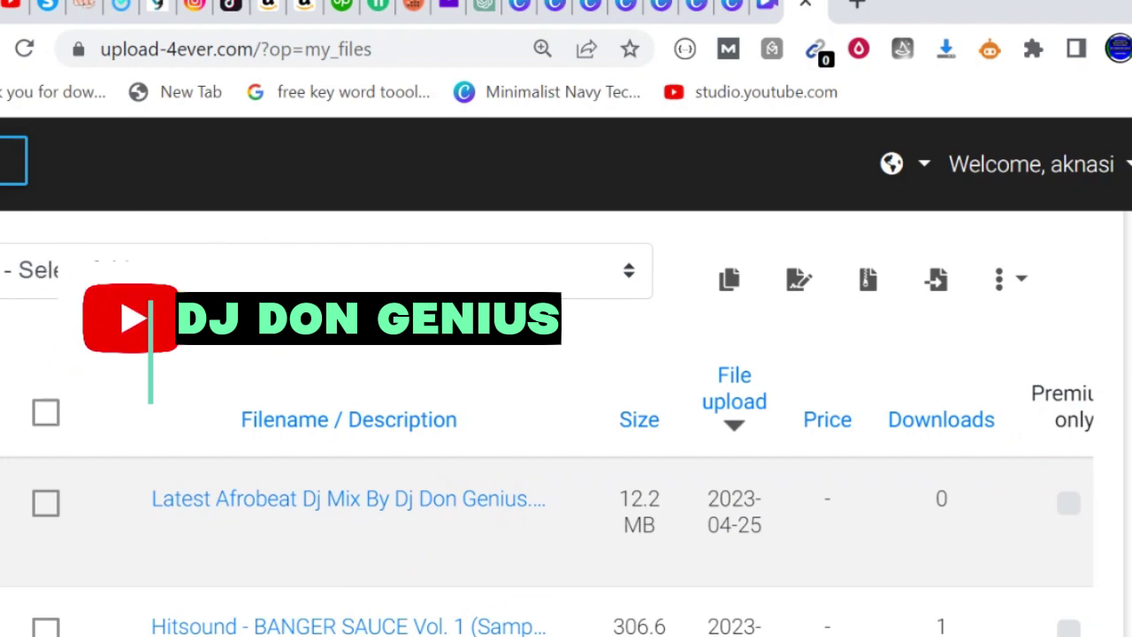
scroll(566, 398, "down", 3)
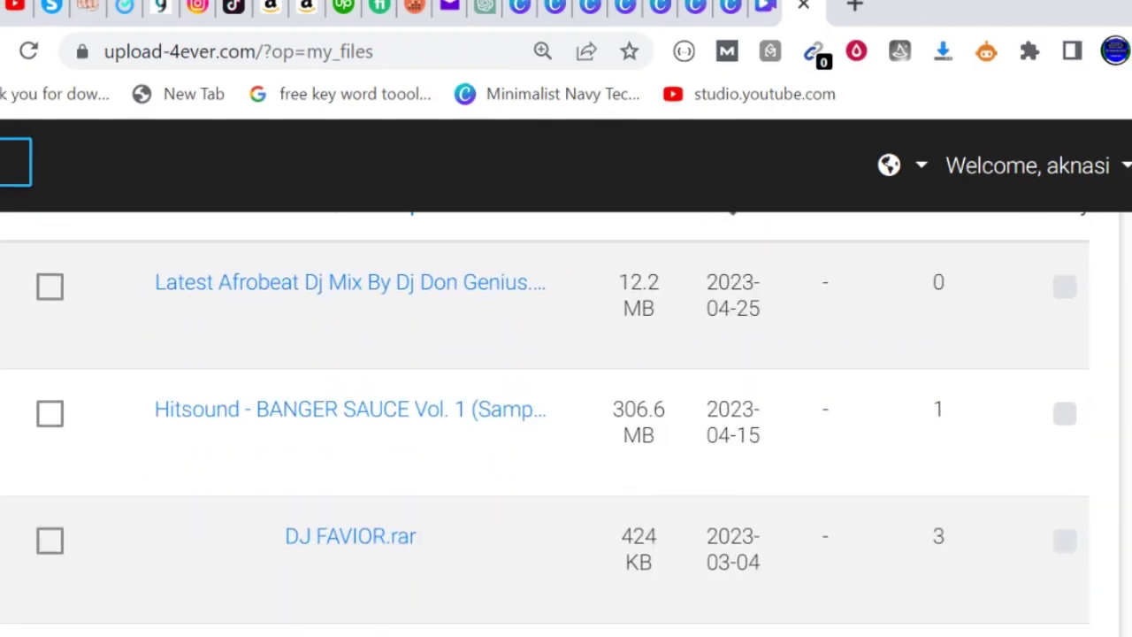
scroll(545, 425, "down", 3)
scroll(545, 425, "down", 3)
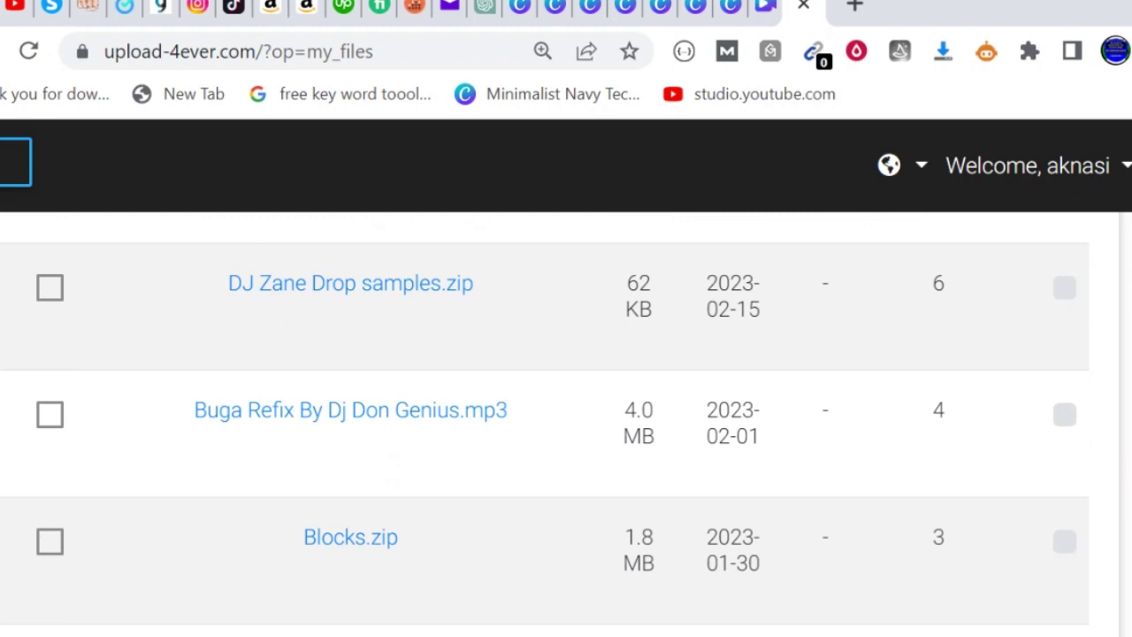
scroll(544, 425, "down", 6)
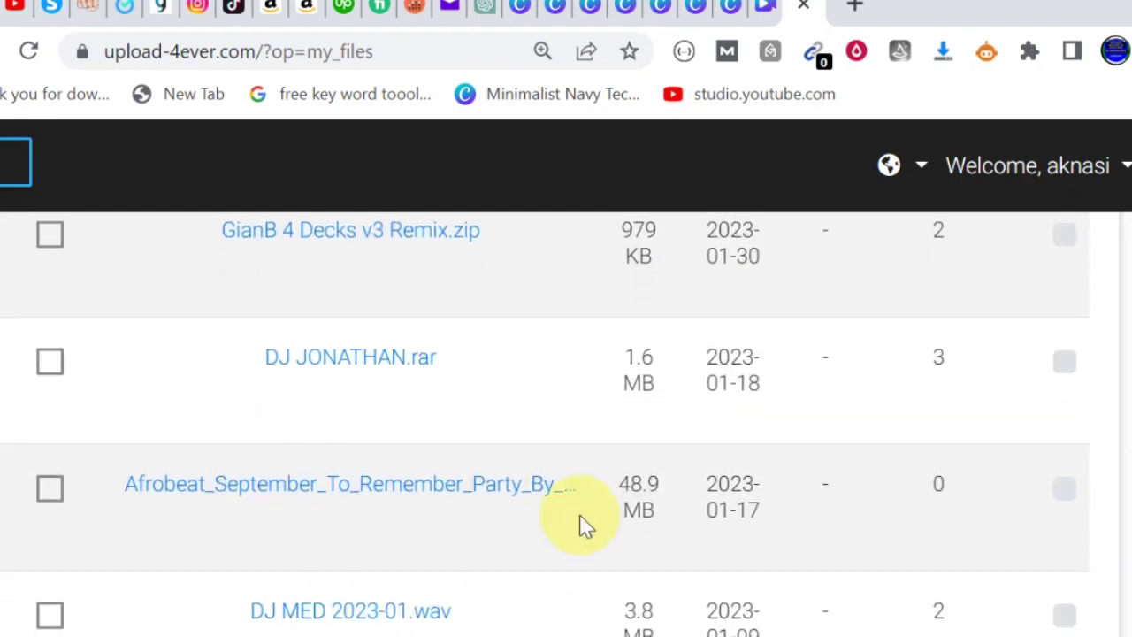
scroll(286, 480, "up", 10)
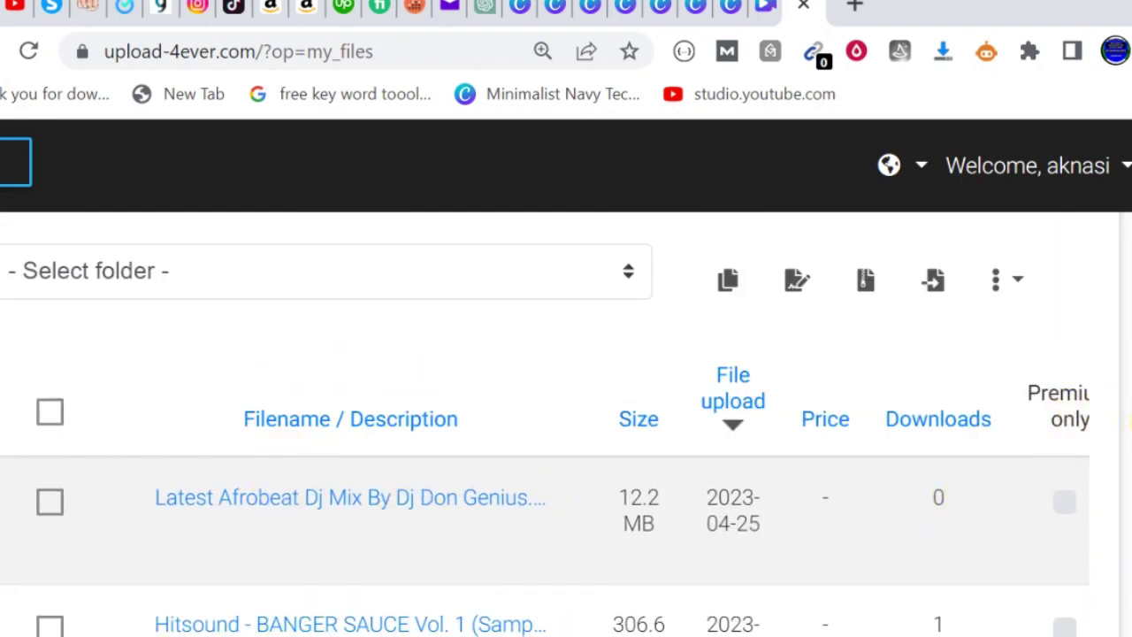
scroll(544, 424, "down", 10)
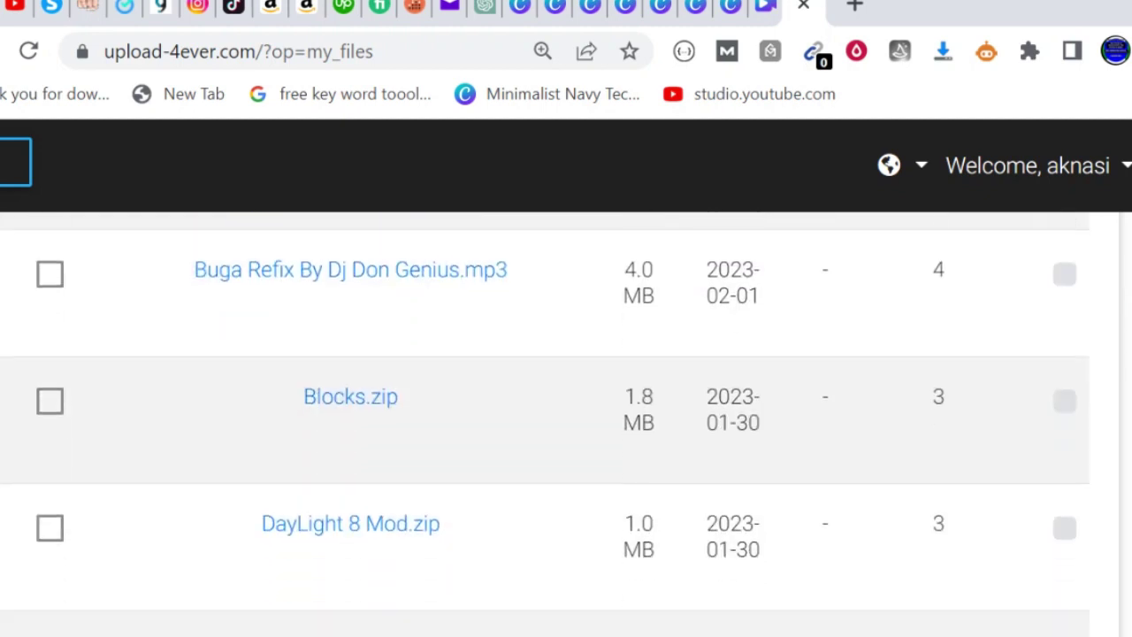
scroll(428, 435, "down", 5)
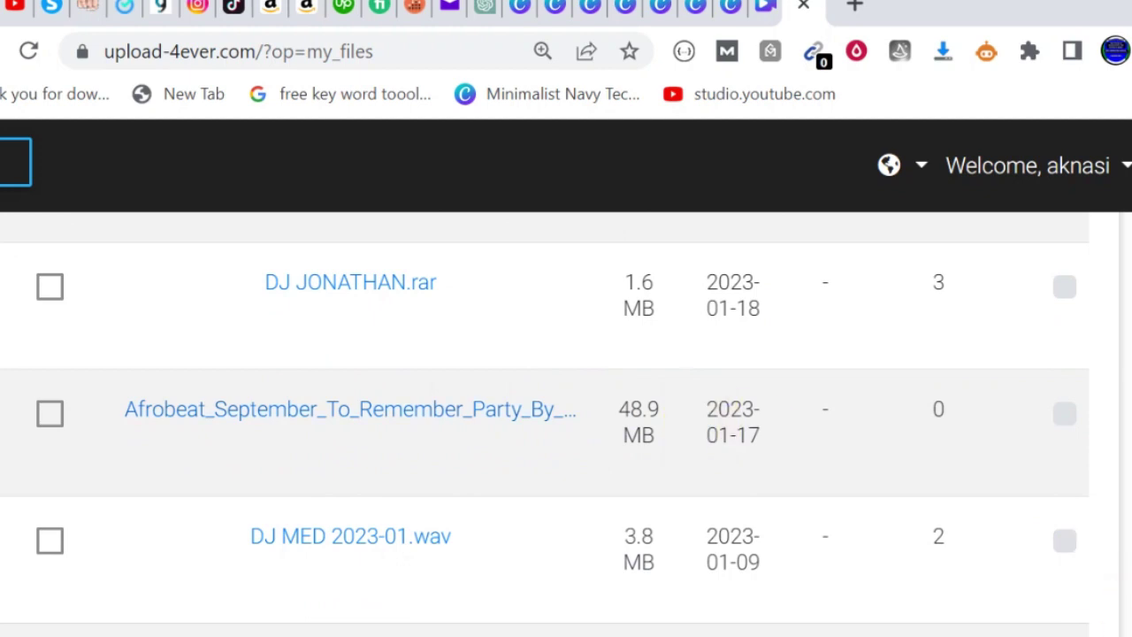
scroll(545, 424, "down", 4)
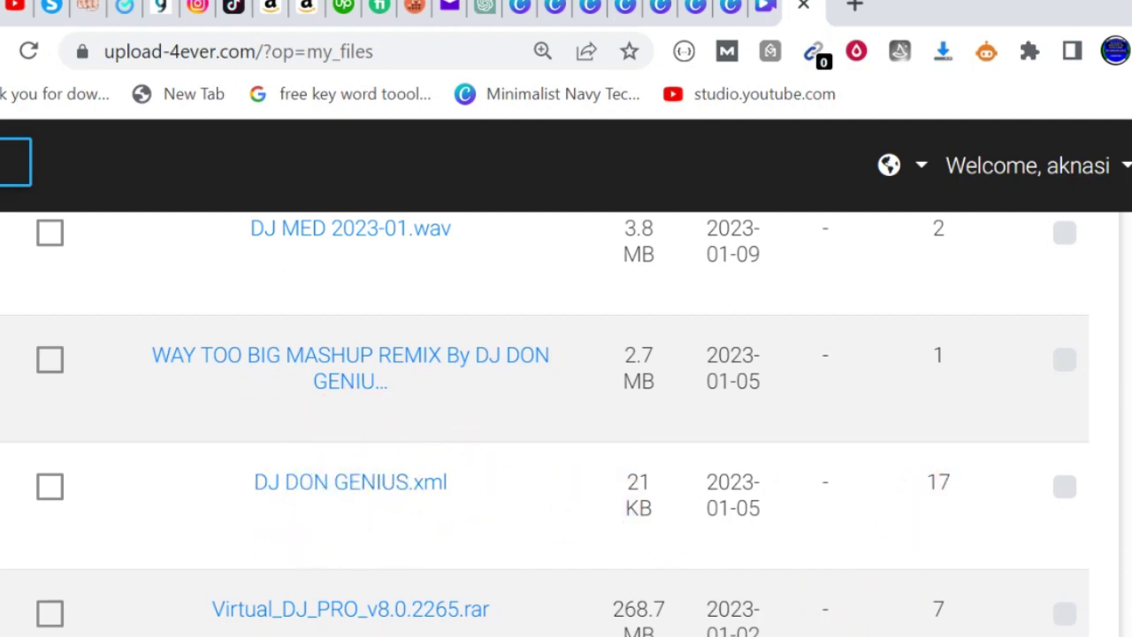
scroll(545, 425, "down", 5)
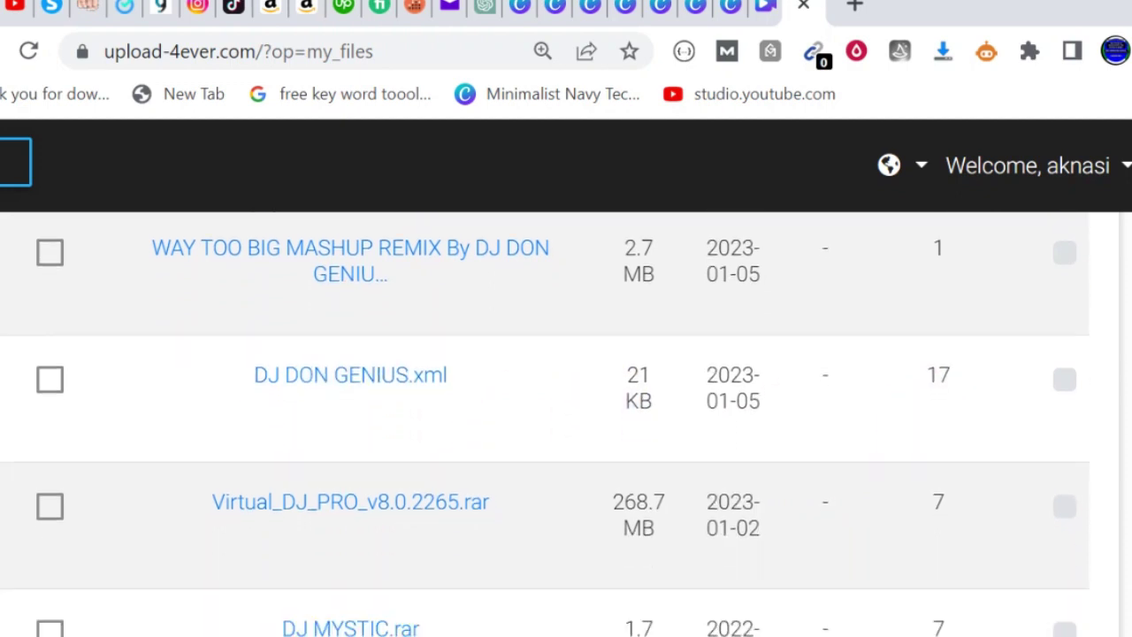
scroll(544, 424, "down", 2)
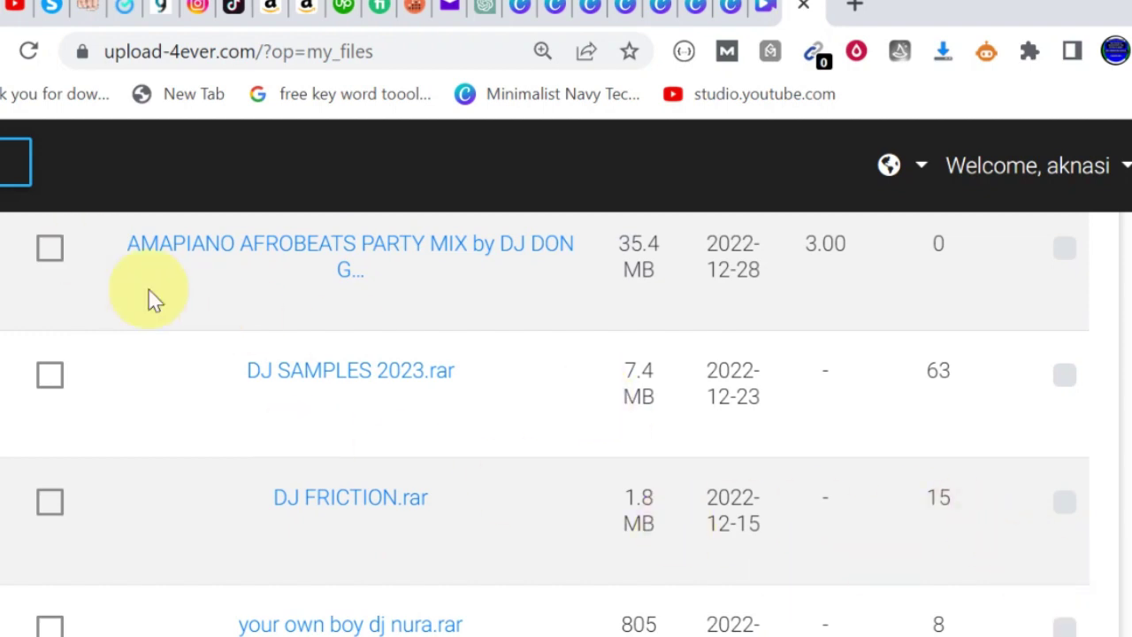
Go from Documents to Downloads in File Explorer and pick the newest mapper ZIP.
key("super")
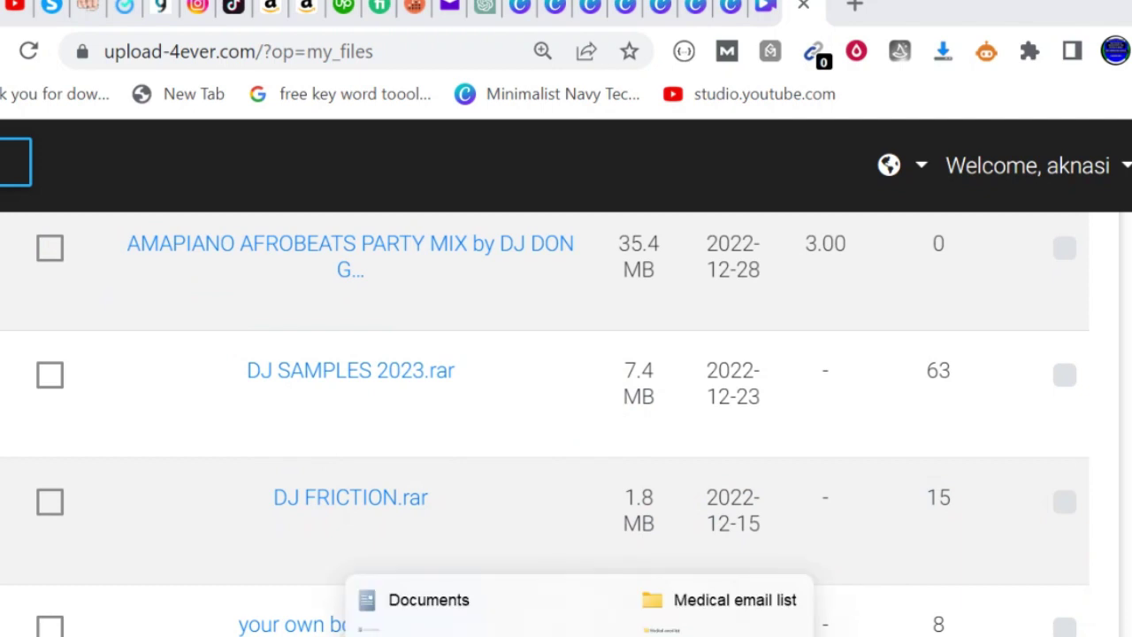
left_click(429, 600)
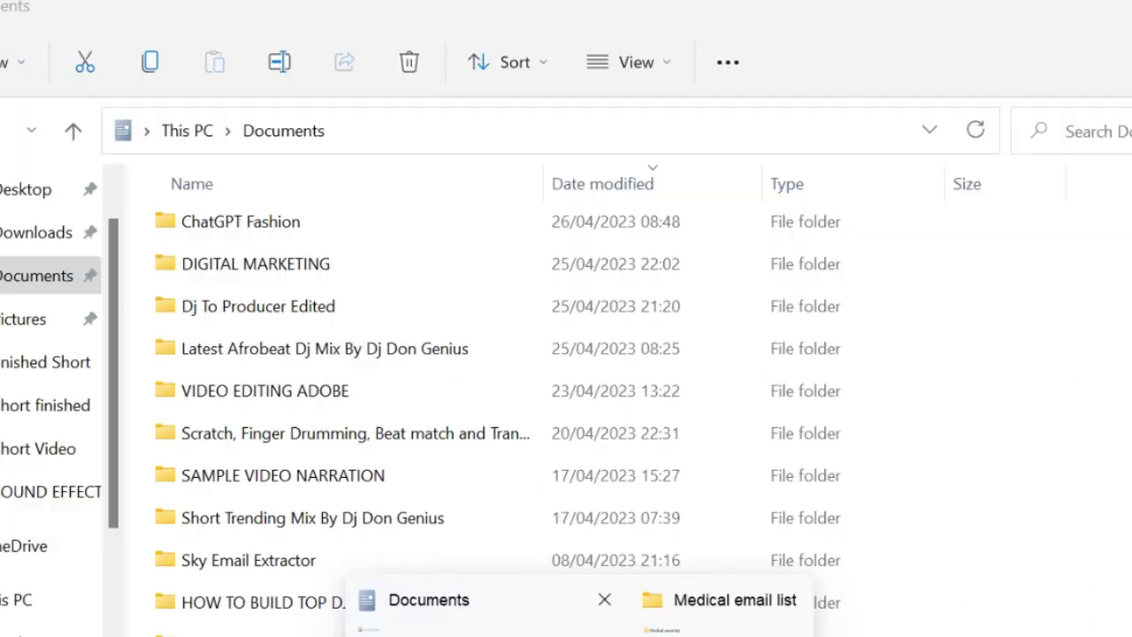
left_click(340, 437)
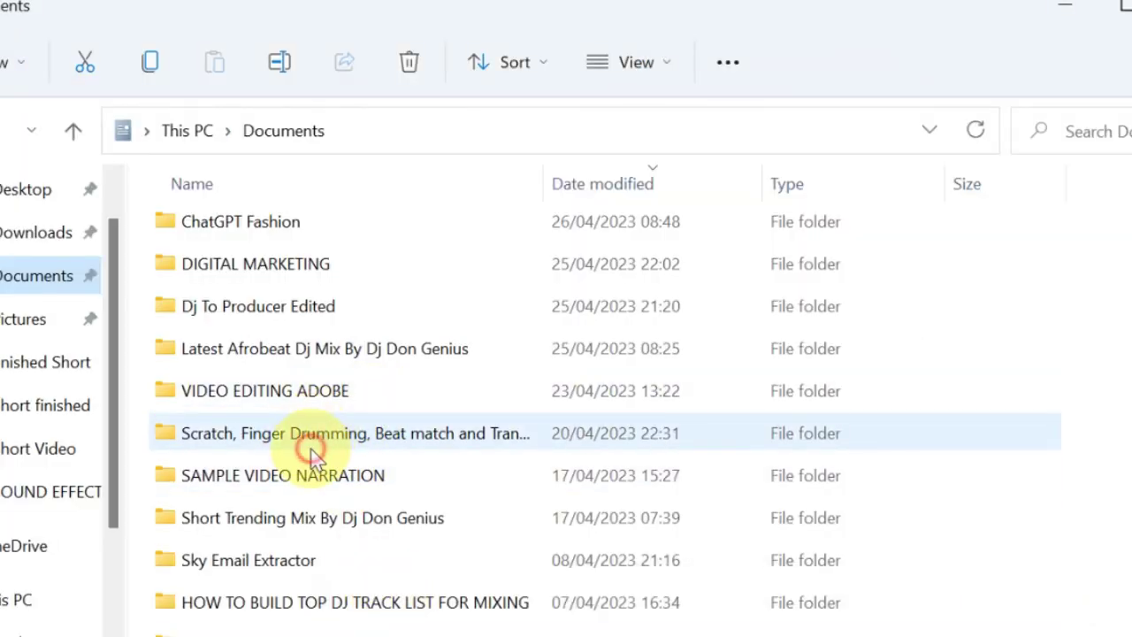
left_click(309, 438)
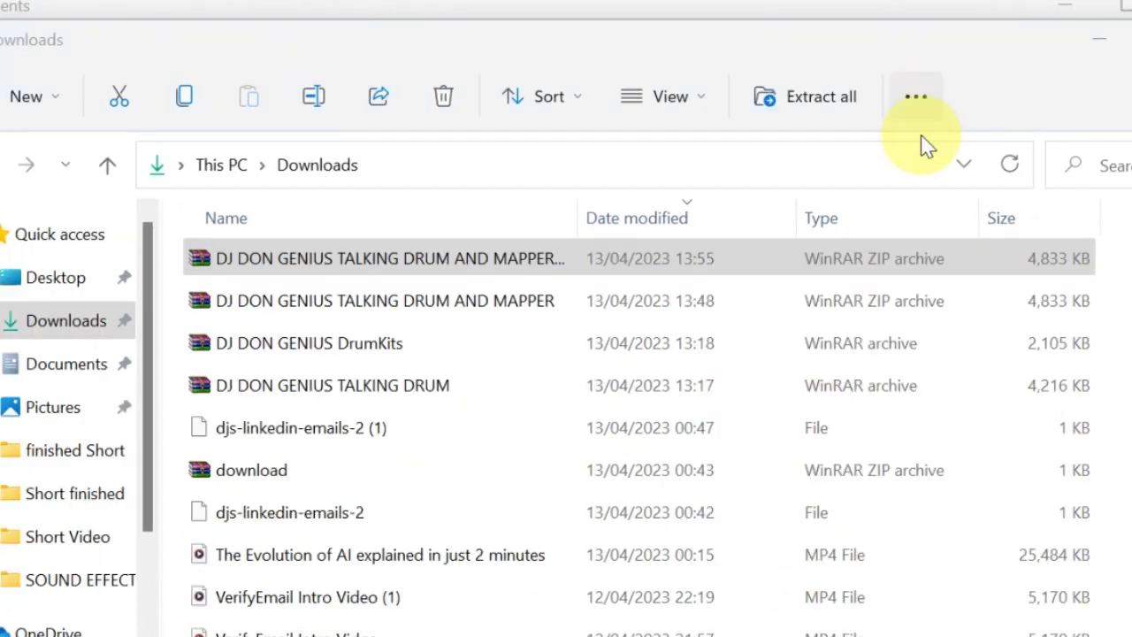
left_click(407, 265)
double_click(406, 266)
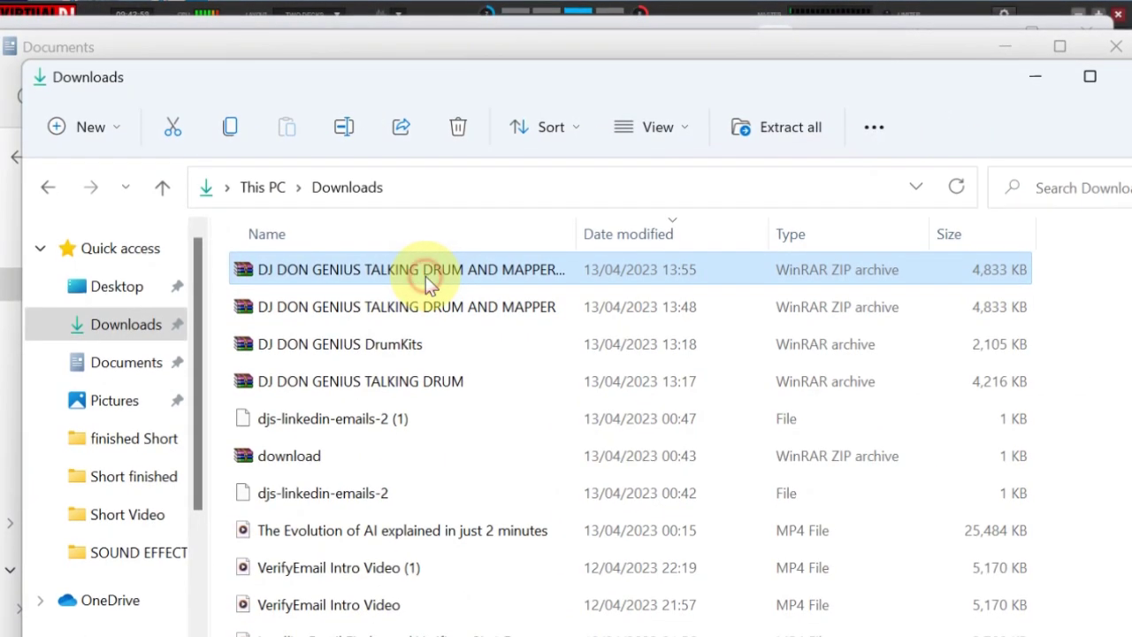
Open DJ DON GENIUS TALKING DRUM AND MAPPER (1).zip in WinRAR from its context menu.
right_click(411, 272)
key("Escape")
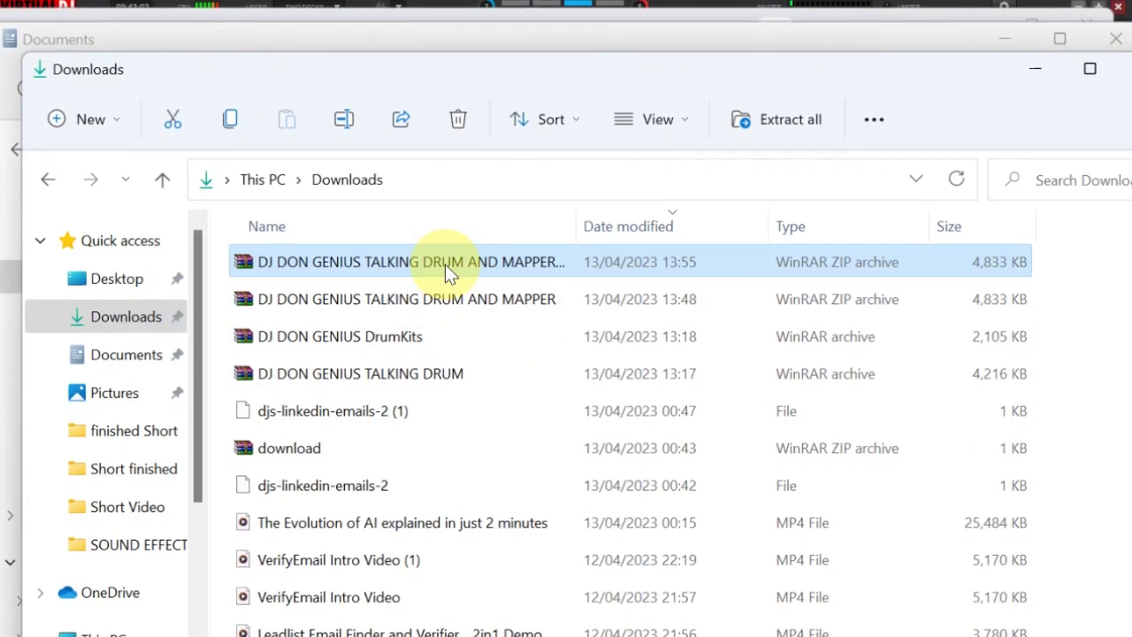
right_click(445, 263)
left_click(462, 340)
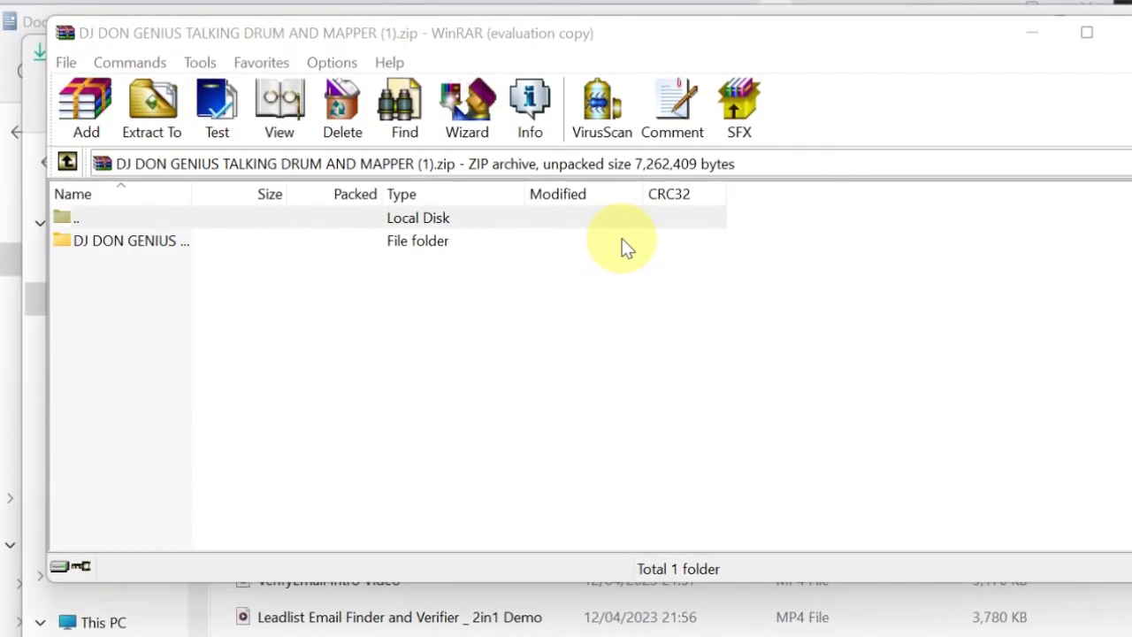
Look through the archive folder's readme, both mapping XML files, and the DRUM SAMPLE folder.
double_click(164, 243)
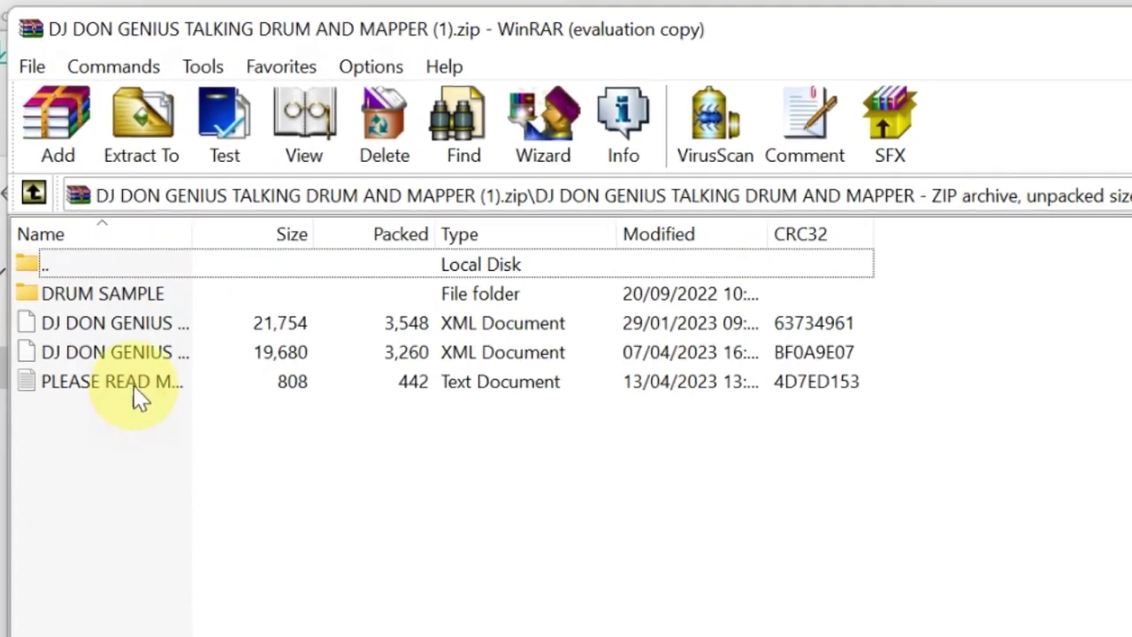
left_click(150, 306)
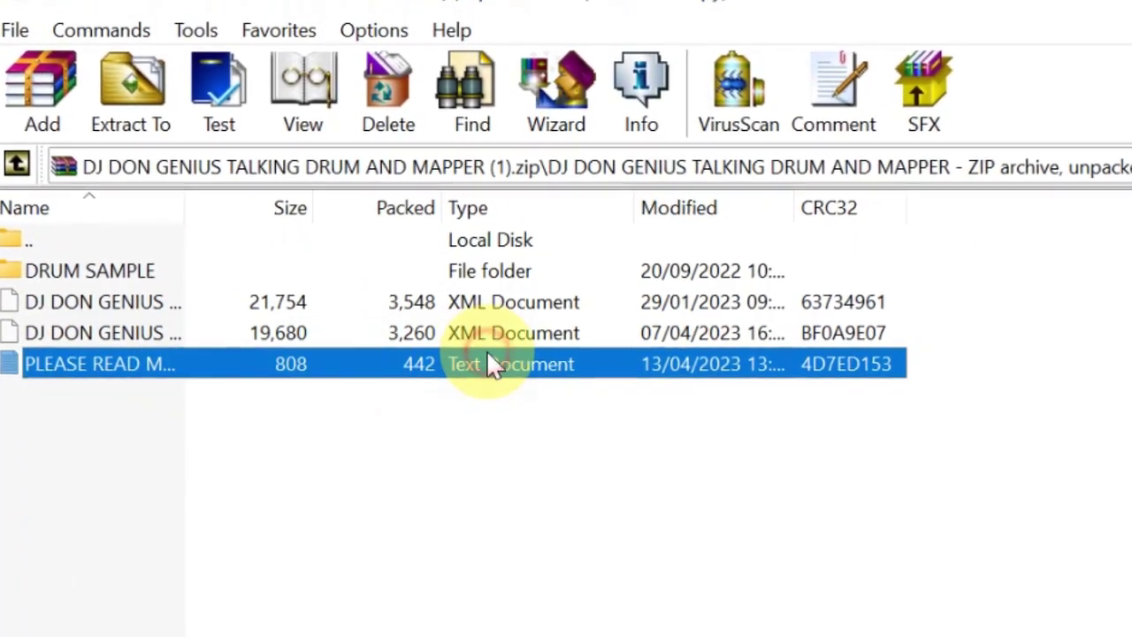
left_click(250, 311)
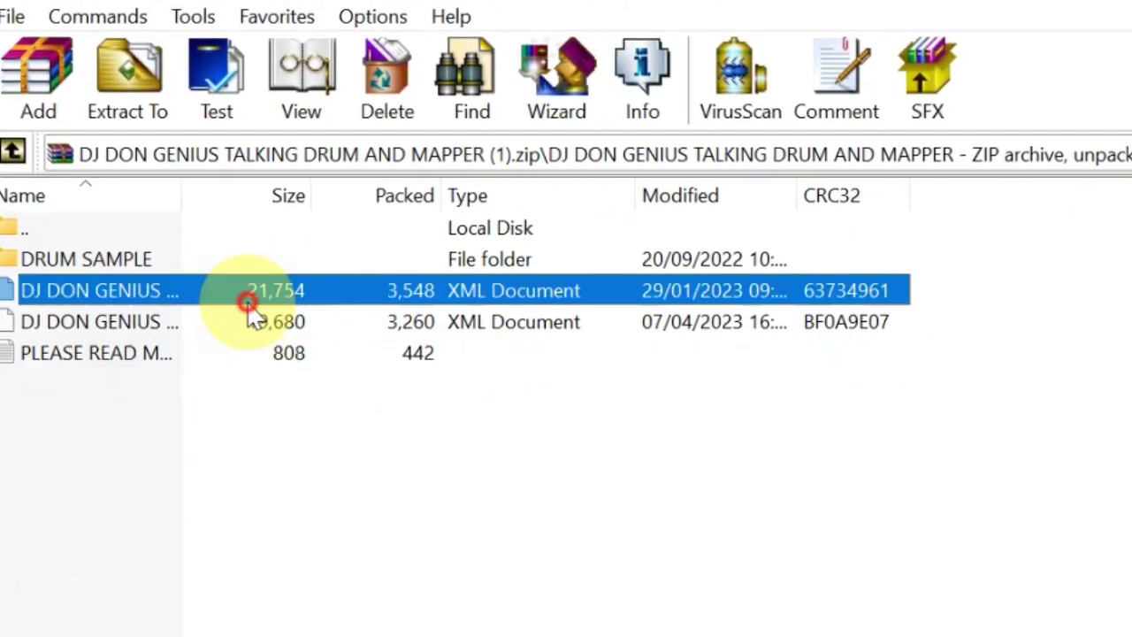
left_click(252, 334)
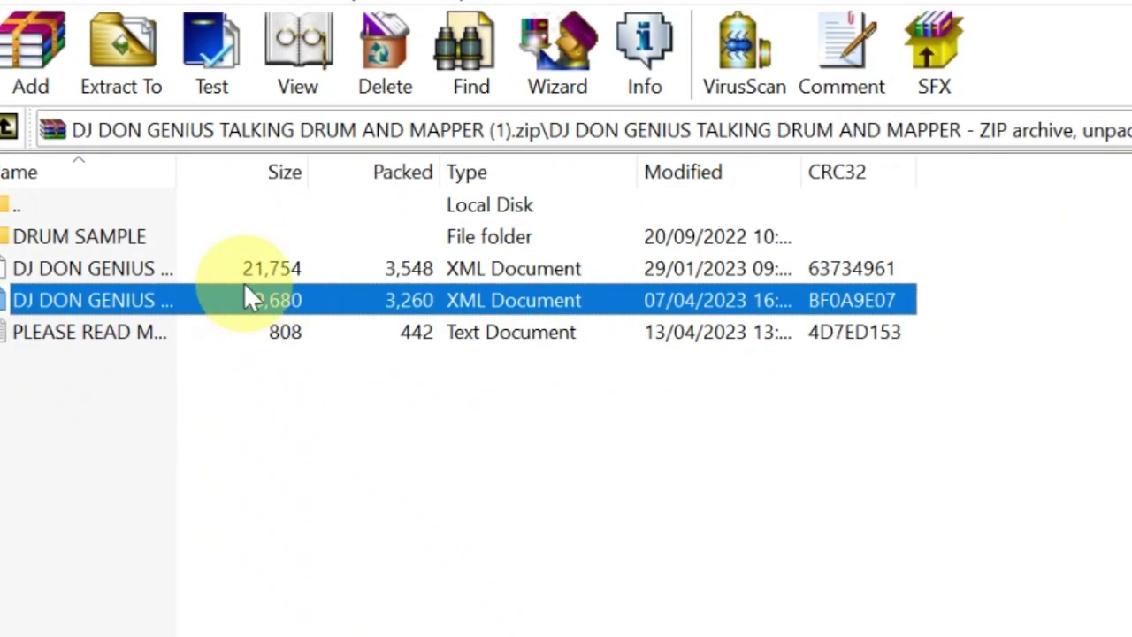
left_click(221, 228)
double_click(220, 226)
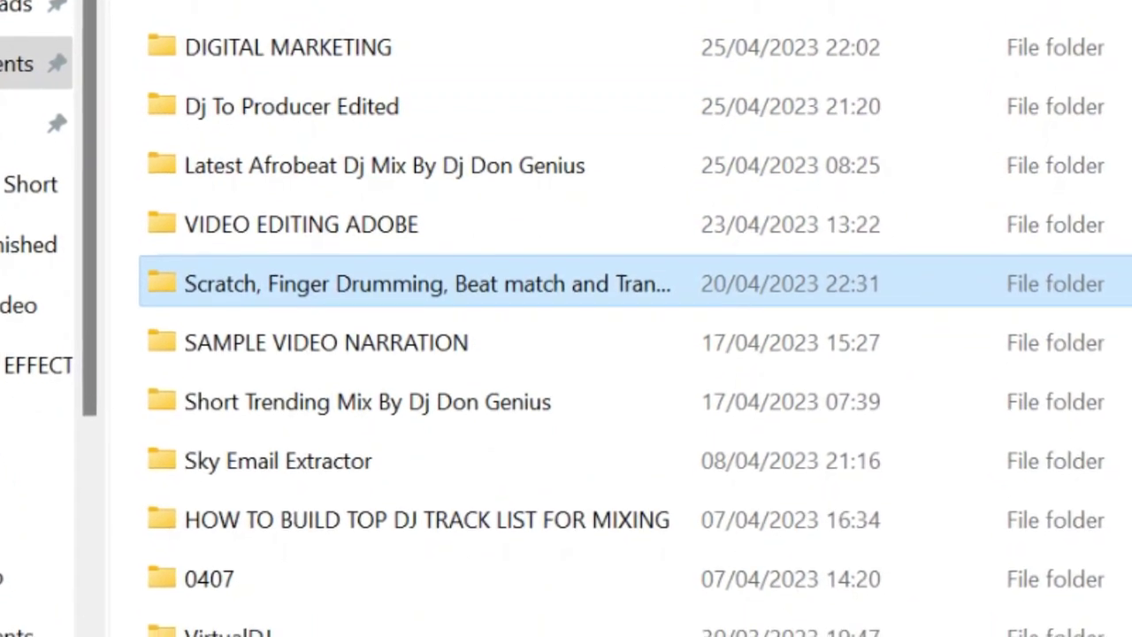
Go from Documents into the VirtualDJ\Mappers folder.
left_click(406, 172)
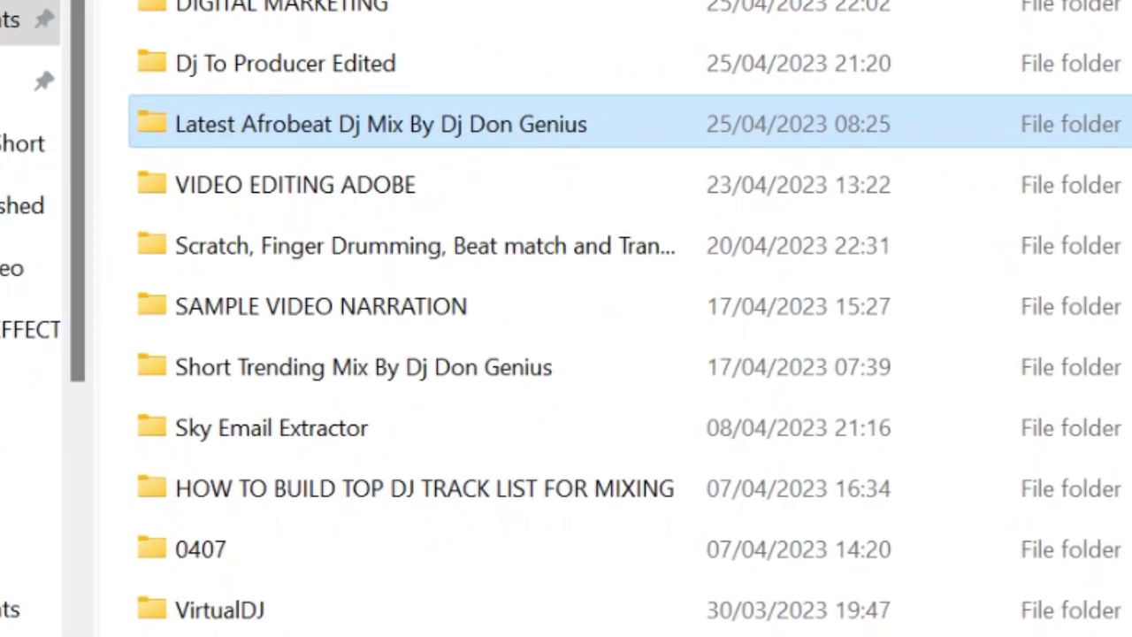
left_click(253, 594)
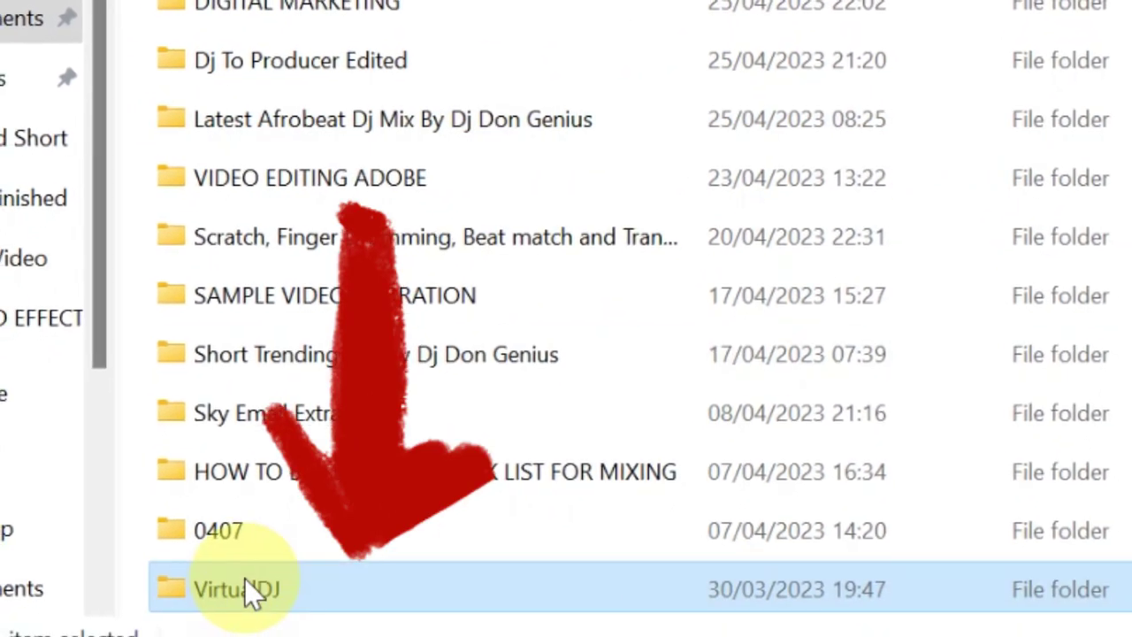
left_click(255, 593)
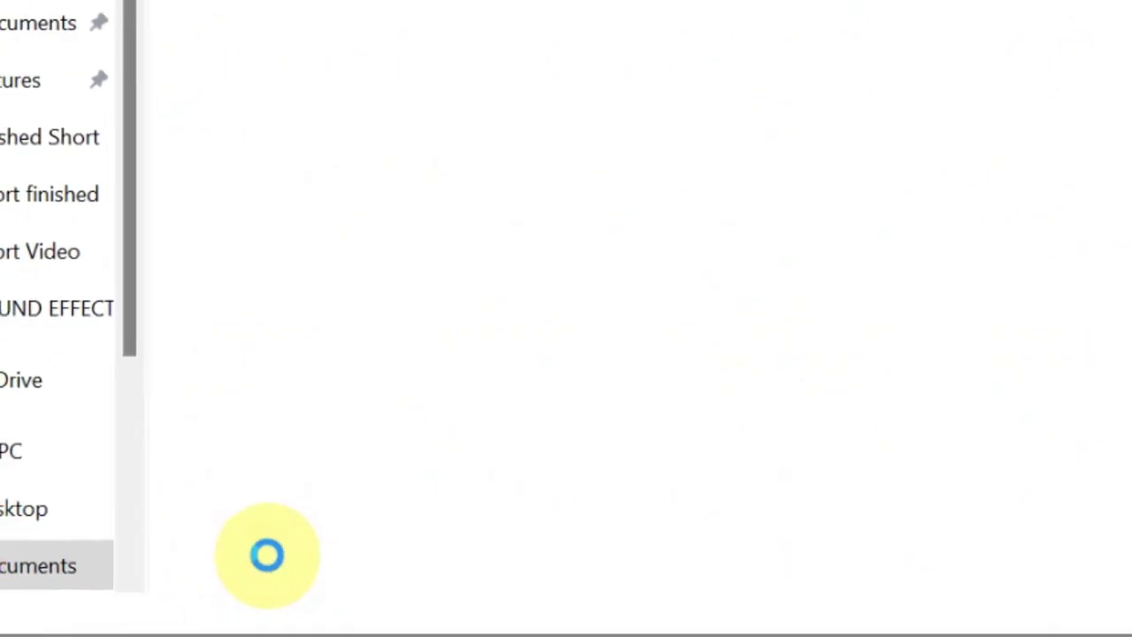
left_click(353, 297)
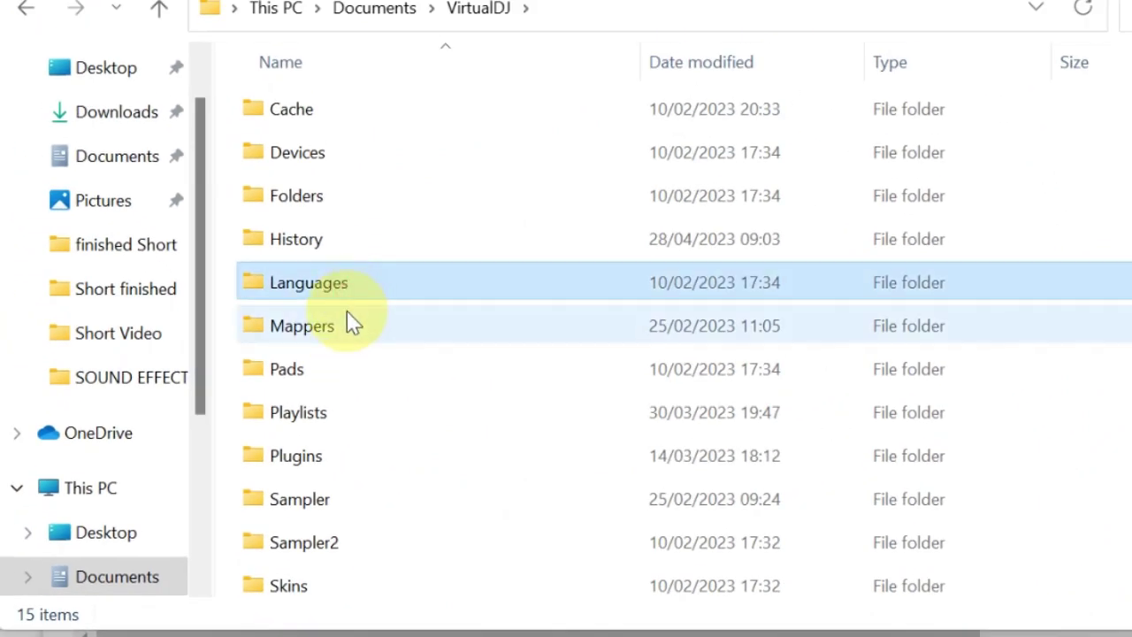
double_click(334, 328)
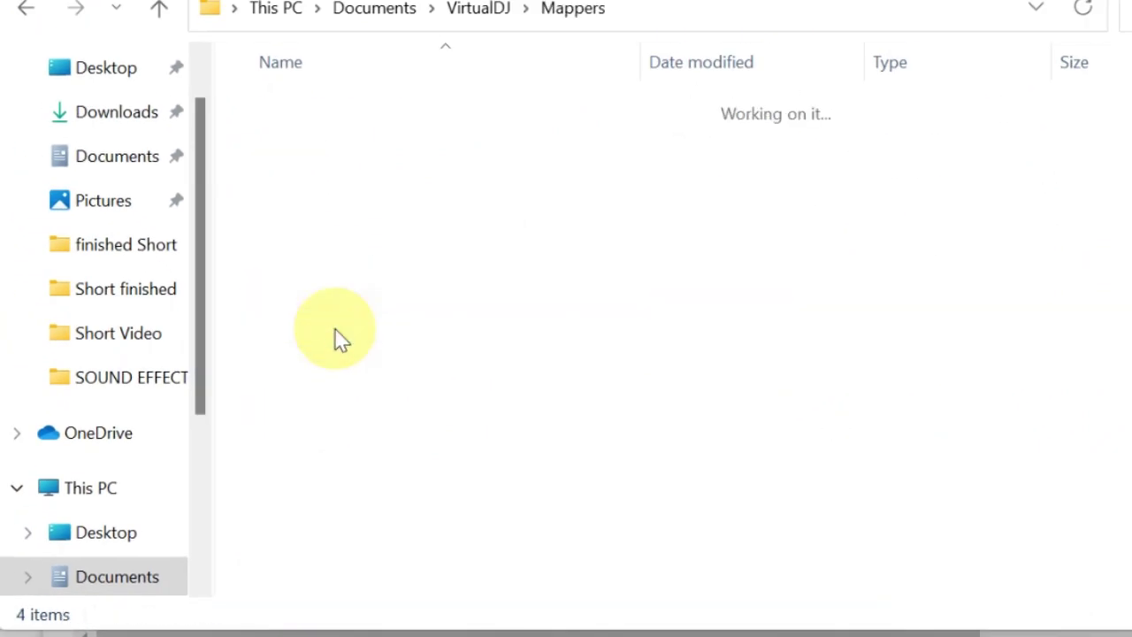
Check the mapping XML files, ending with DJ DON GENIUS SCRATCH selected.
left_click(349, 242)
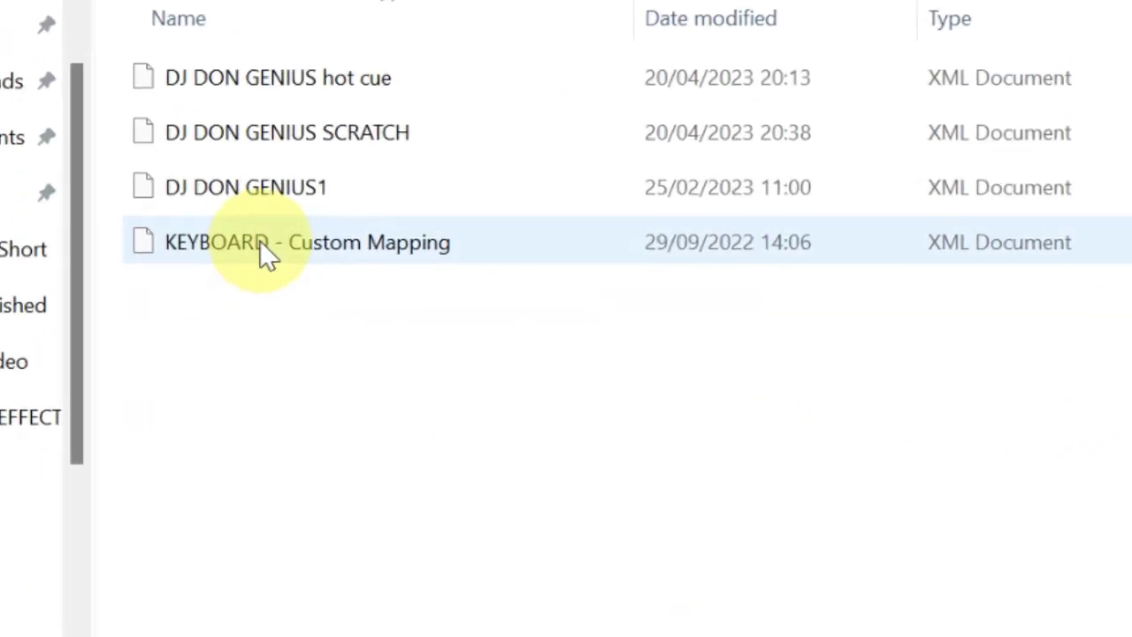
left_click(261, 245)
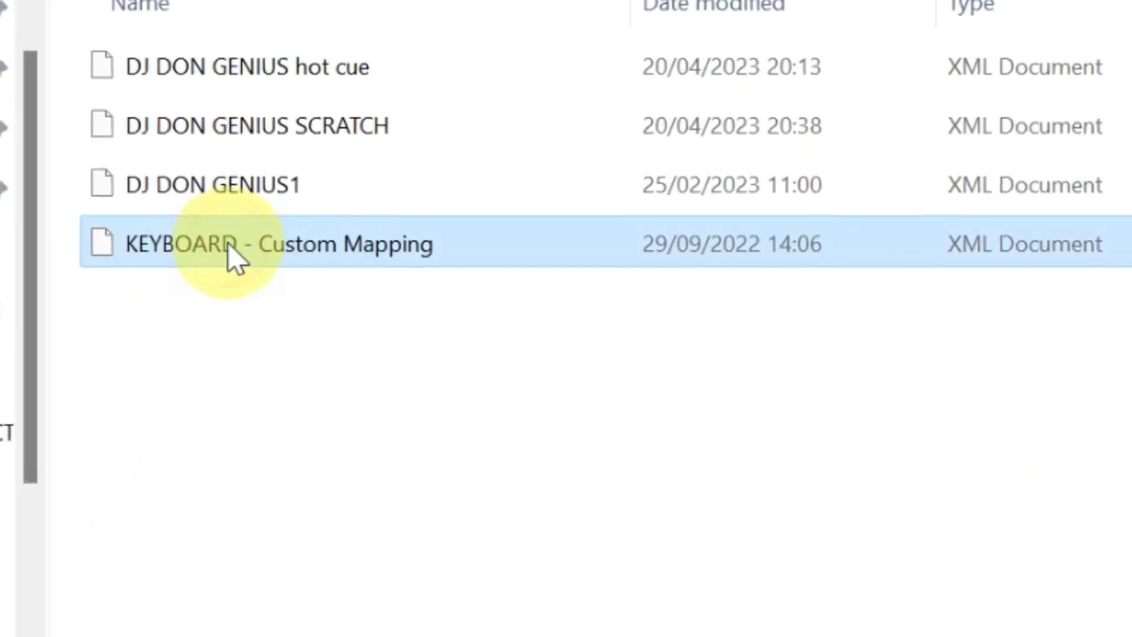
left_click(256, 191, "ctrl")
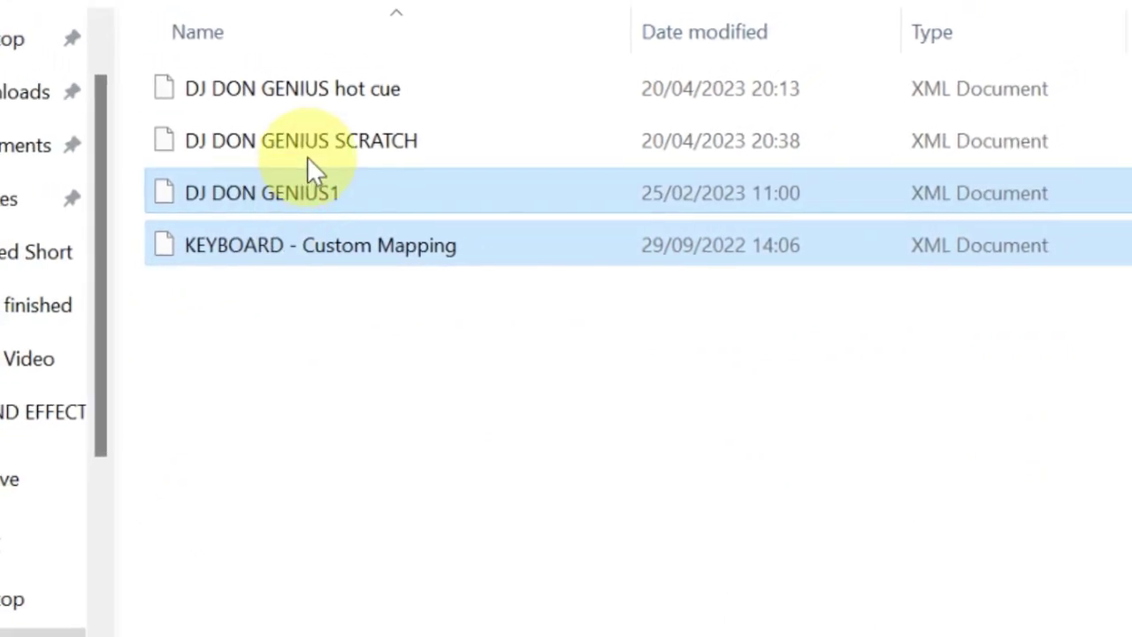
left_click(312, 147)
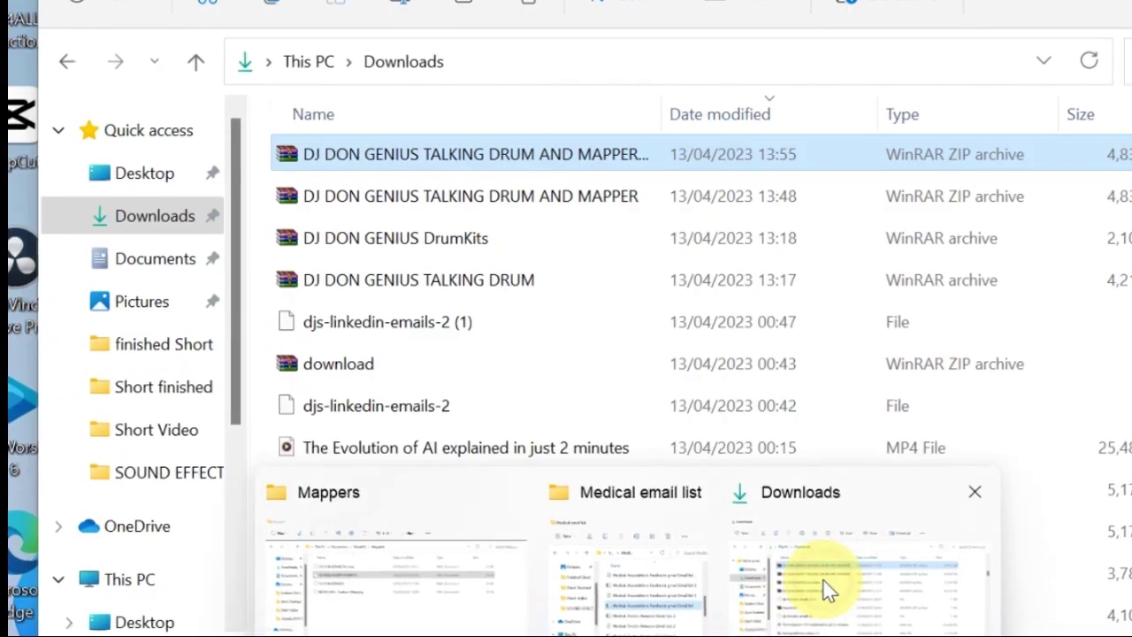
Open the newest TALKING DRUM AND MAPPER ZIP in WinRAR and enter its DJ DON GENIUS folder.
left_click(827, 588)
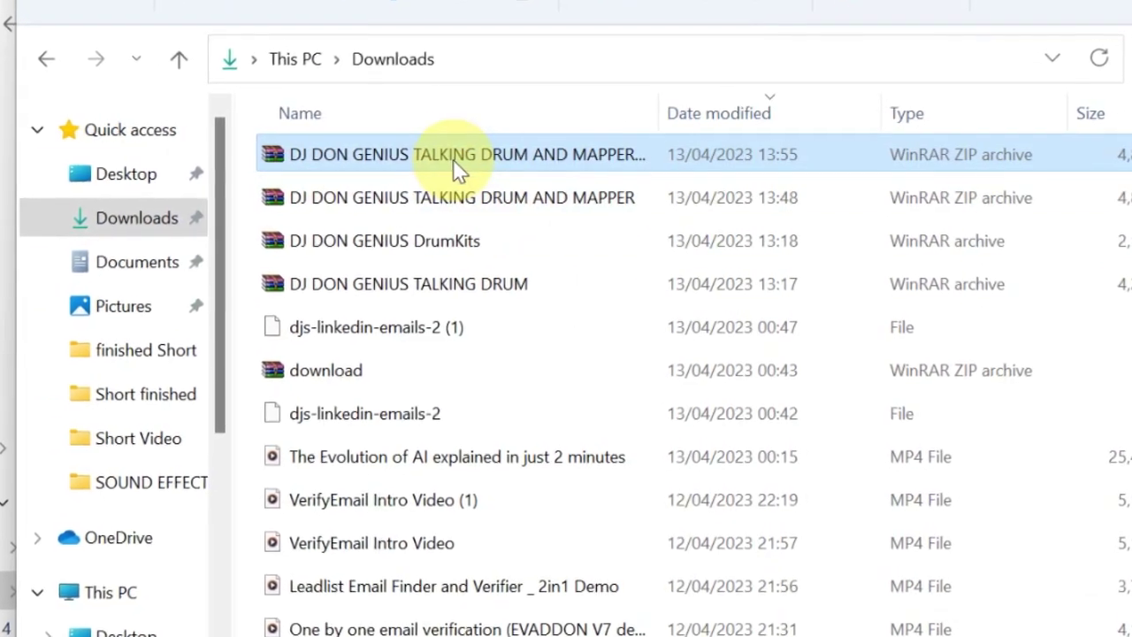
double_click(450, 168)
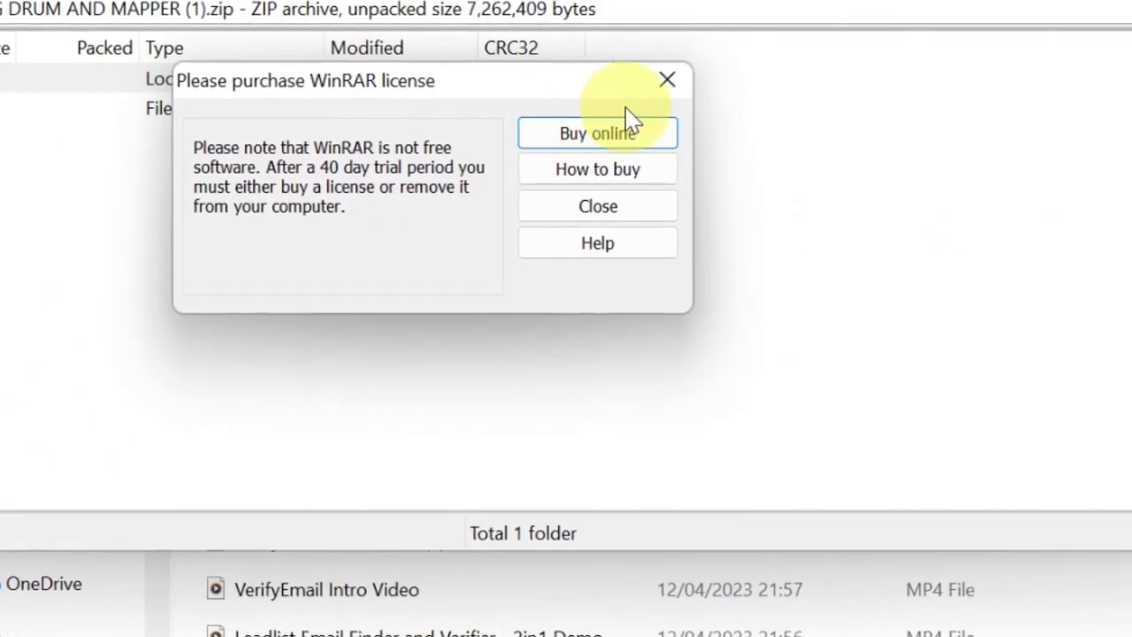
left_click(667, 80)
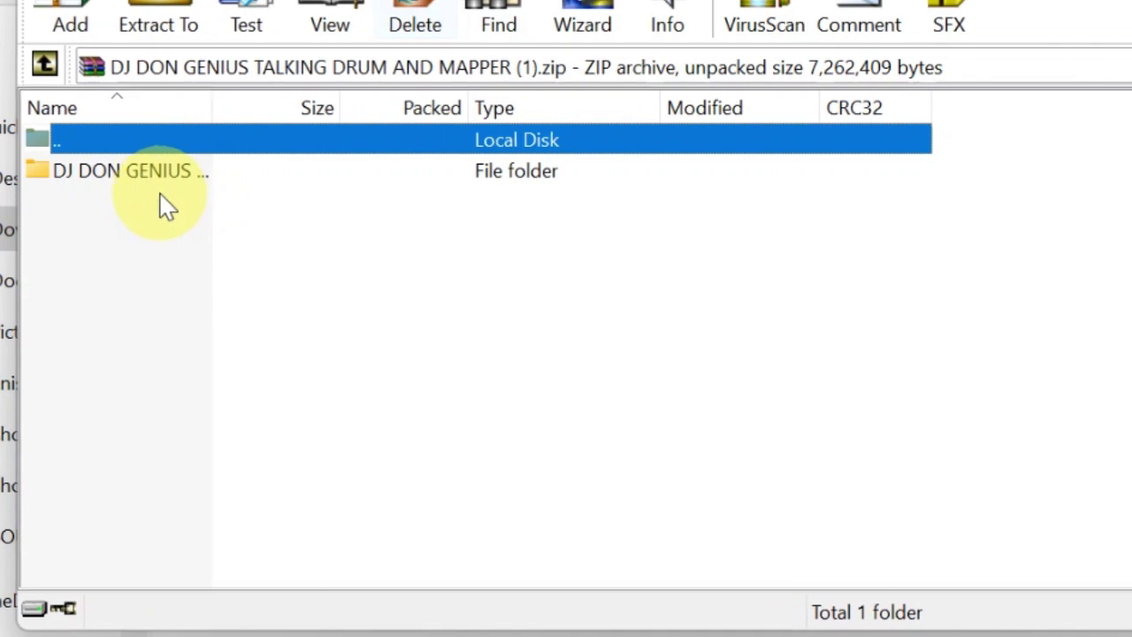
left_click(159, 201)
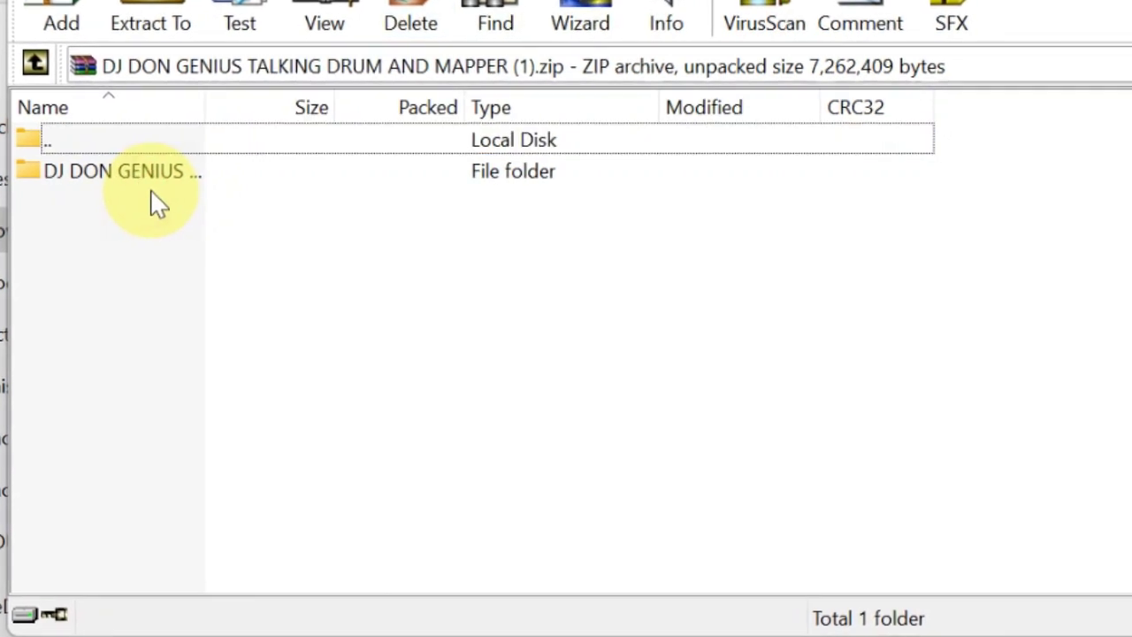
double_click(146, 181)
Select both DJ DON GENIUS XML mapping files, then return to File Explorer's Downloads.
left_click(123, 207)
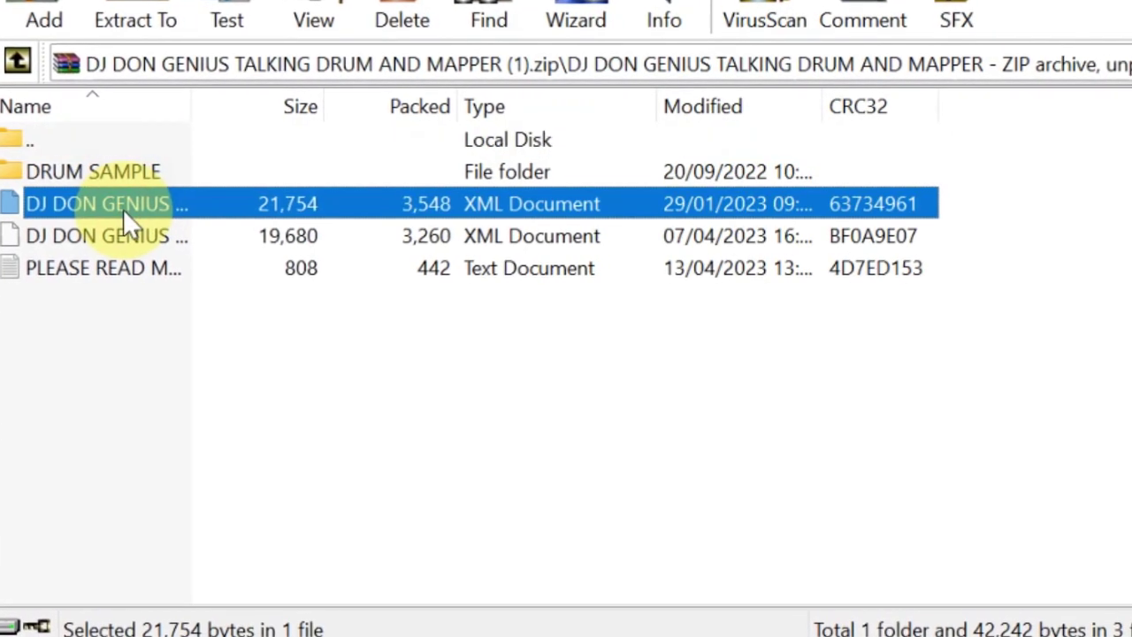
left_click(115, 239, "shift")
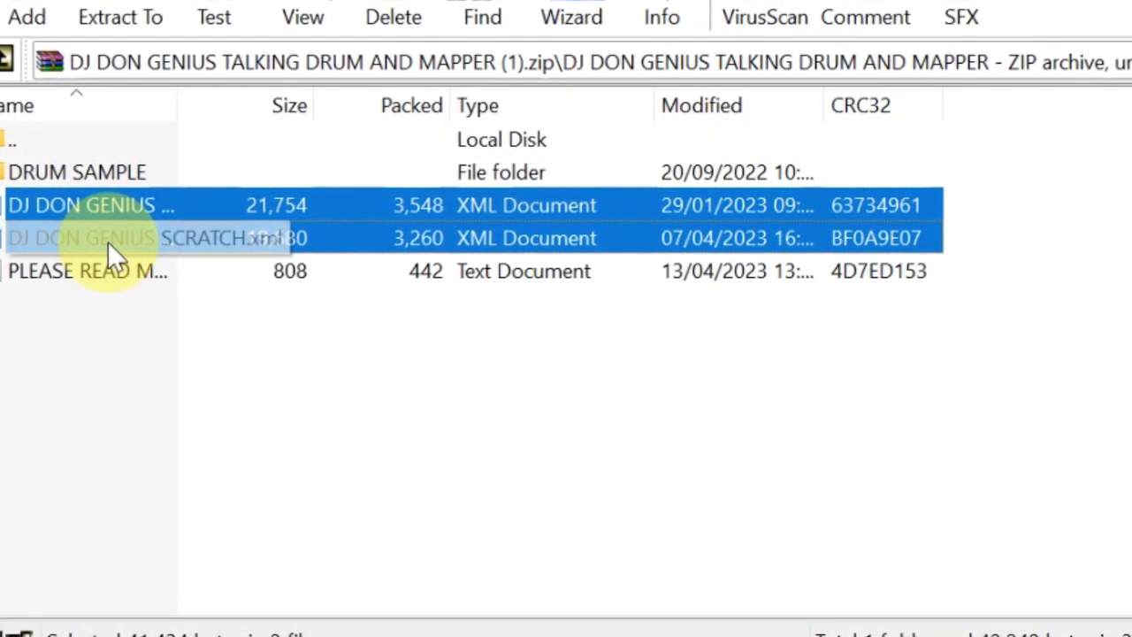
right_click(182, 206)
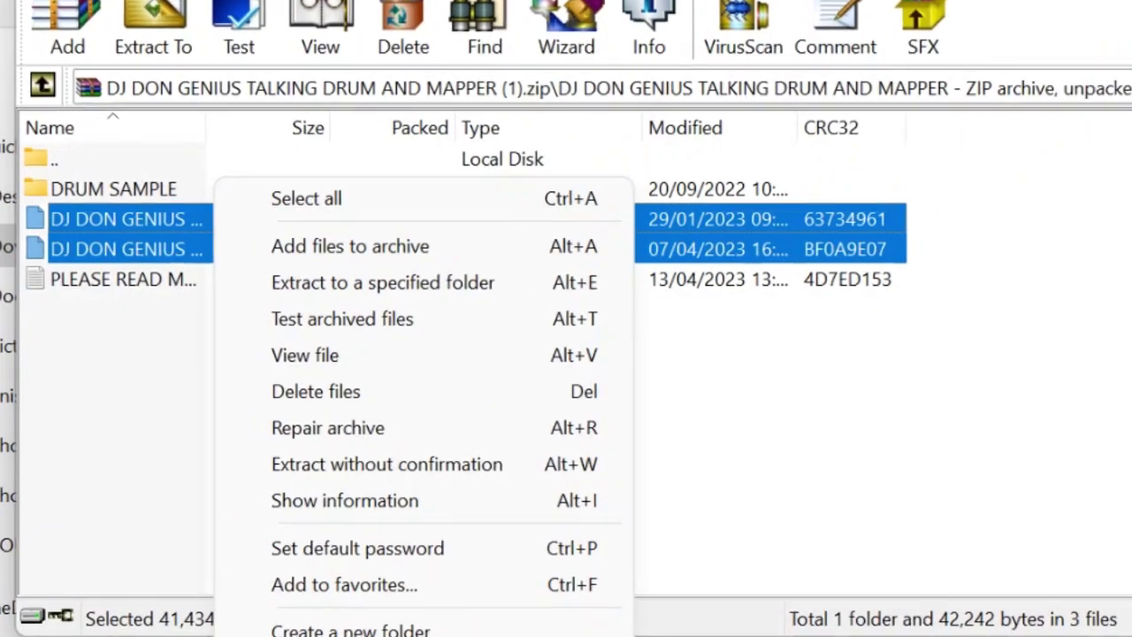
key("Escape")
key("alt+Tab")
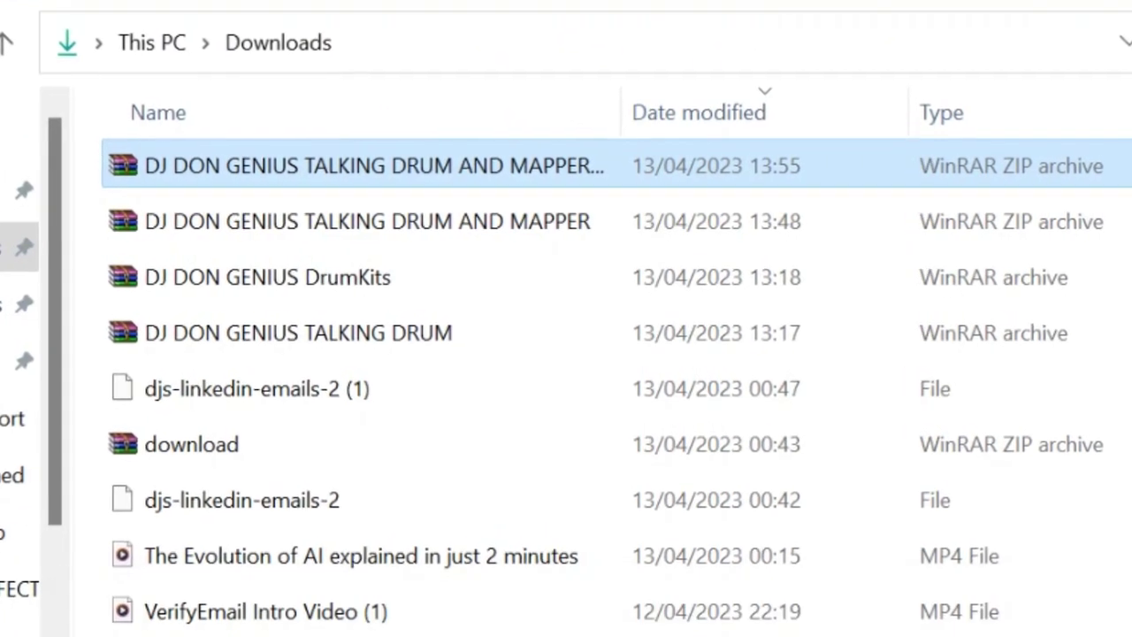
Check the Mappers window, then minimize the Mappers, Downloads and Chrome windows.
left_click(151, 619)
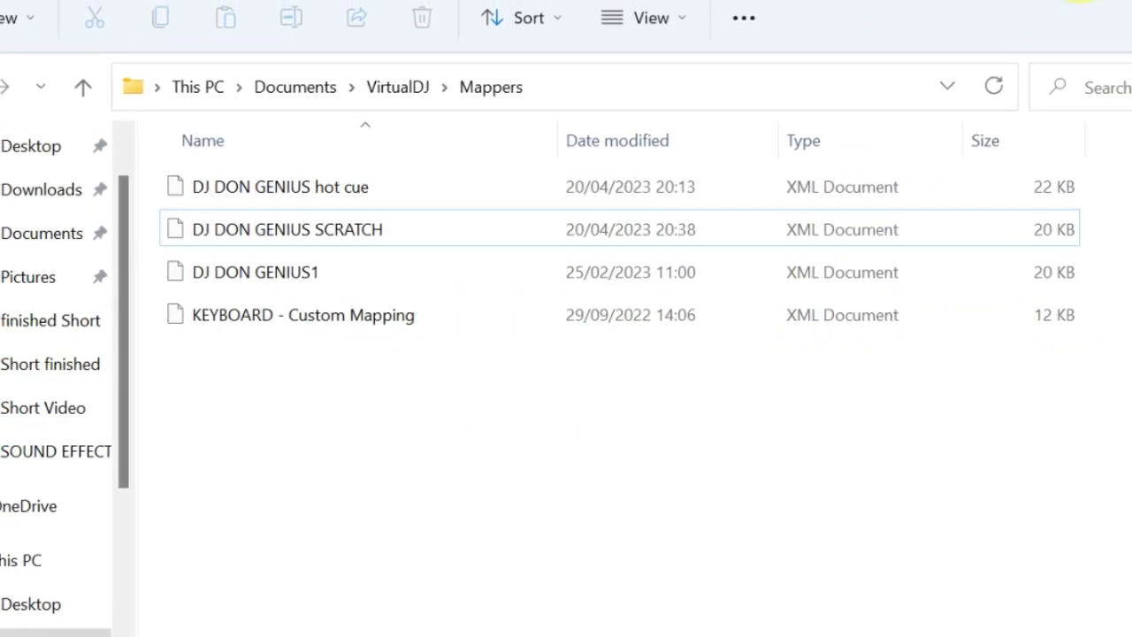
left_click(1048, 3)
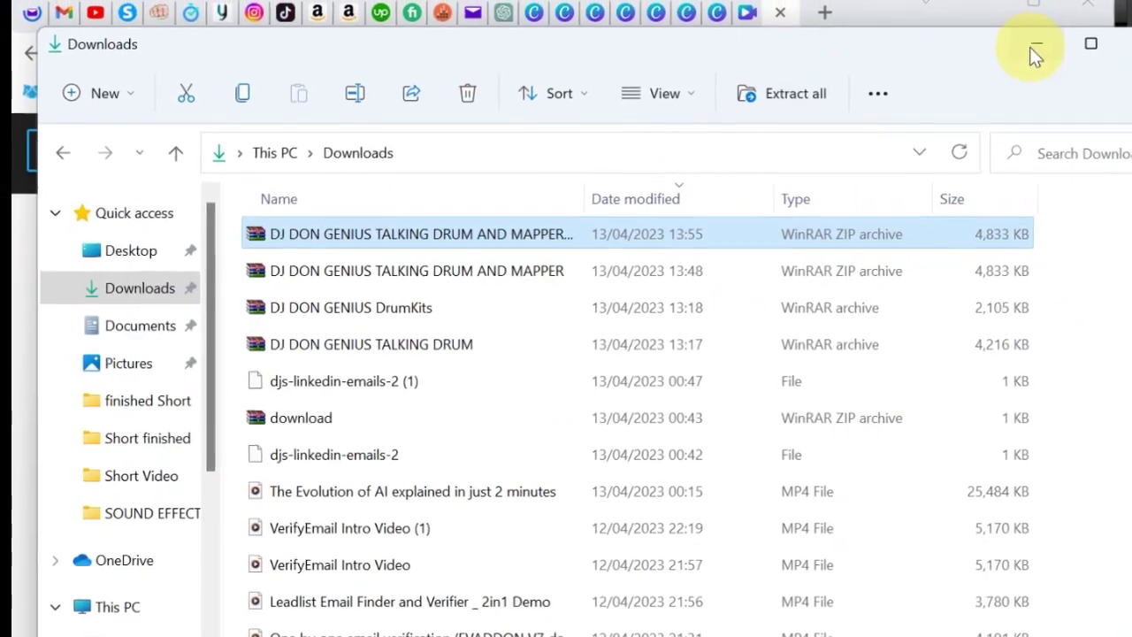
left_click(1035, 49)
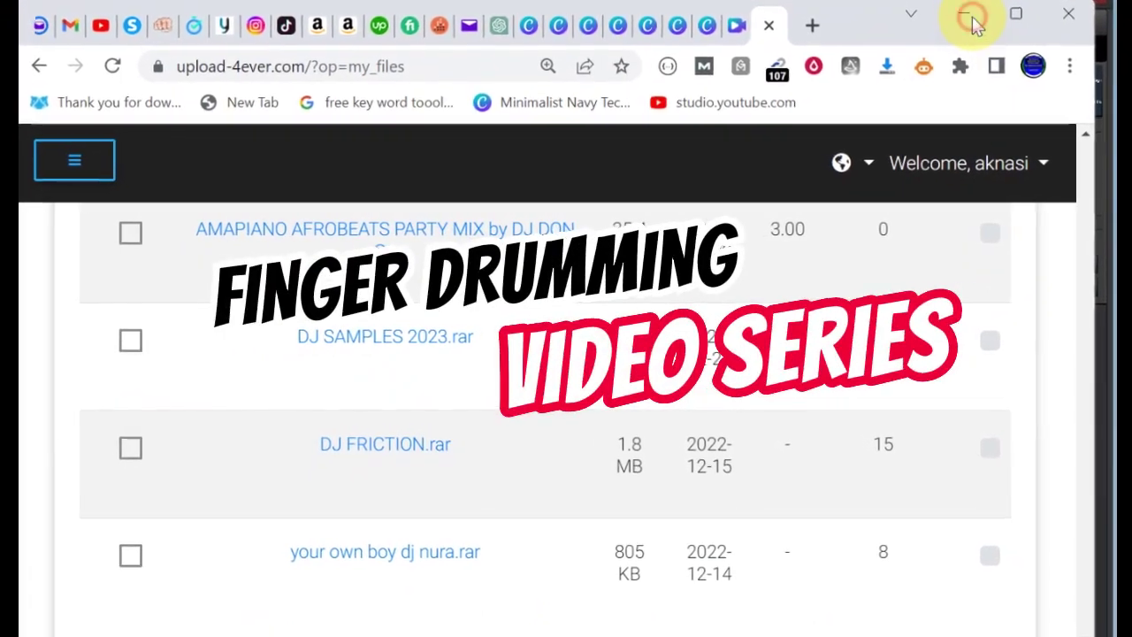
left_click(971, 17)
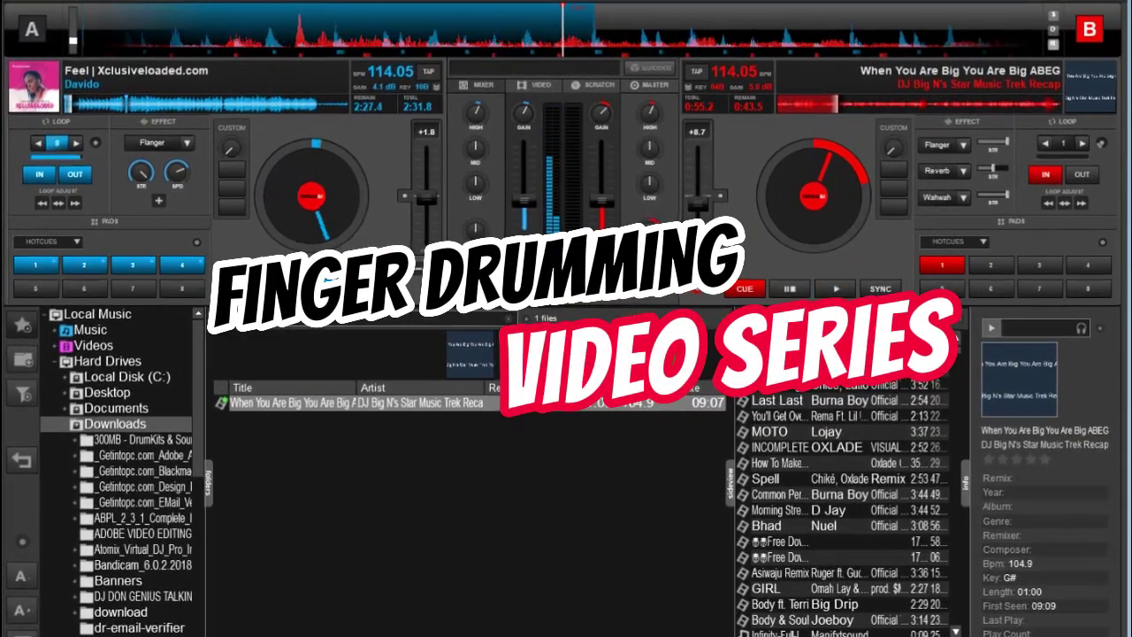
Search the VirtualDJ library for 'when', then open Settings.
type("when")
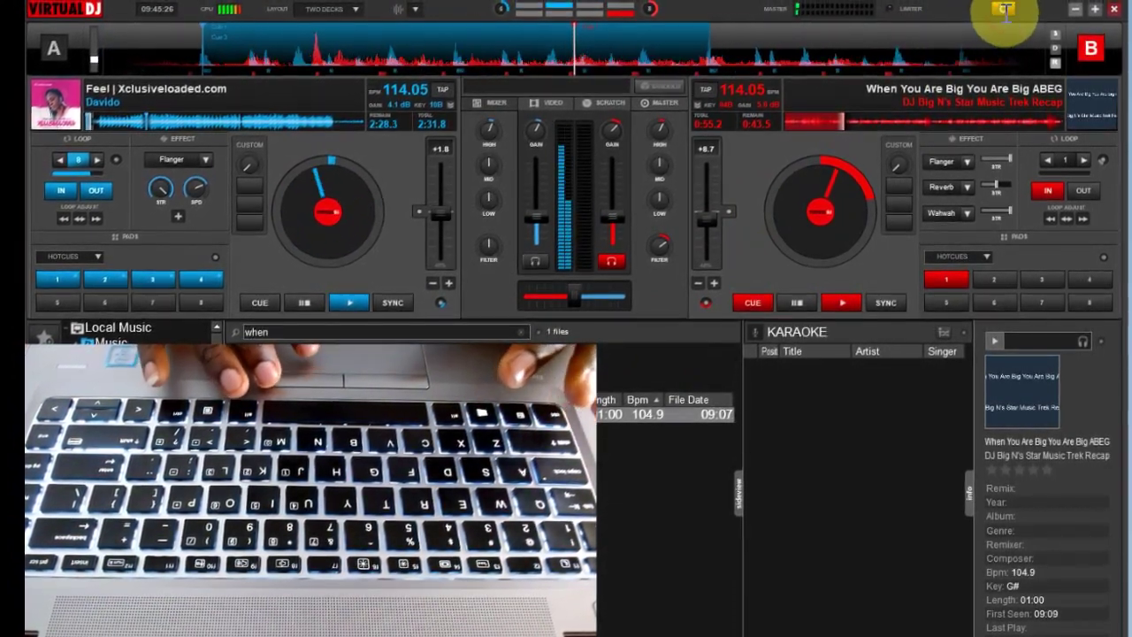
left_click(1005, 9)
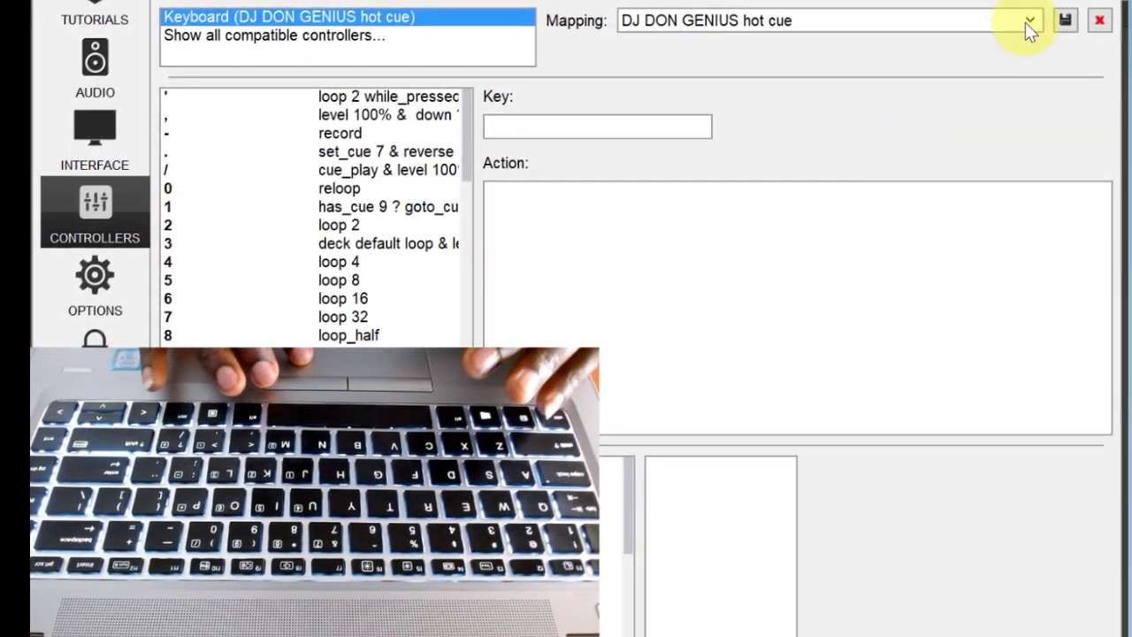
Try the DJ DON GENIUS SCRATCH and GENIUS1 keyboard mappings, settling on SCRATCH.
left_click(1028, 25)
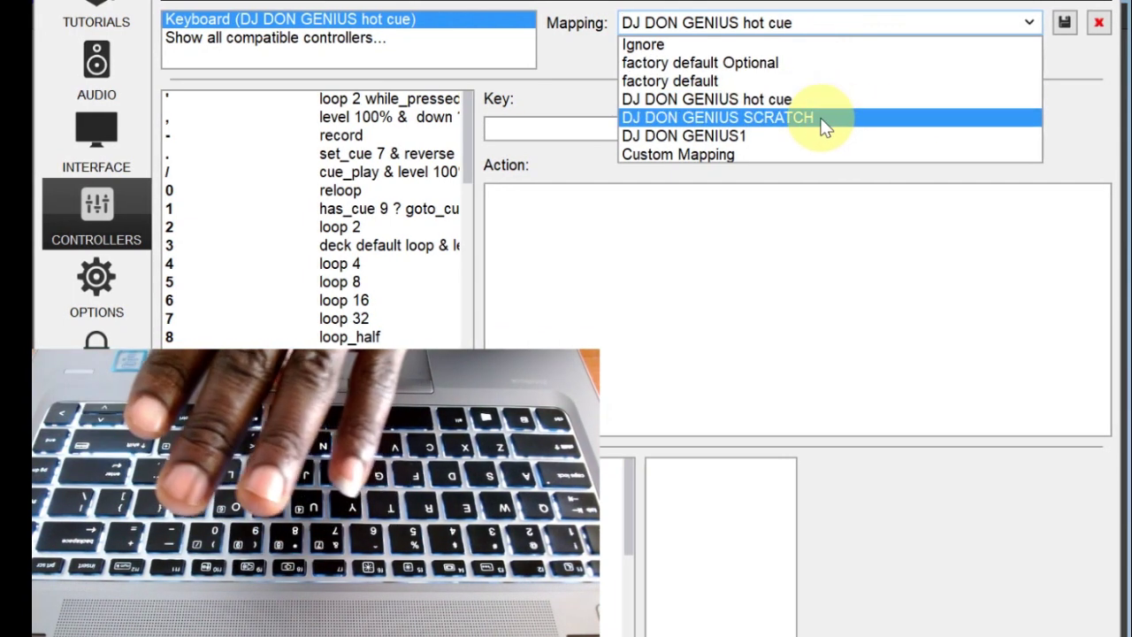
left_click(820, 118)
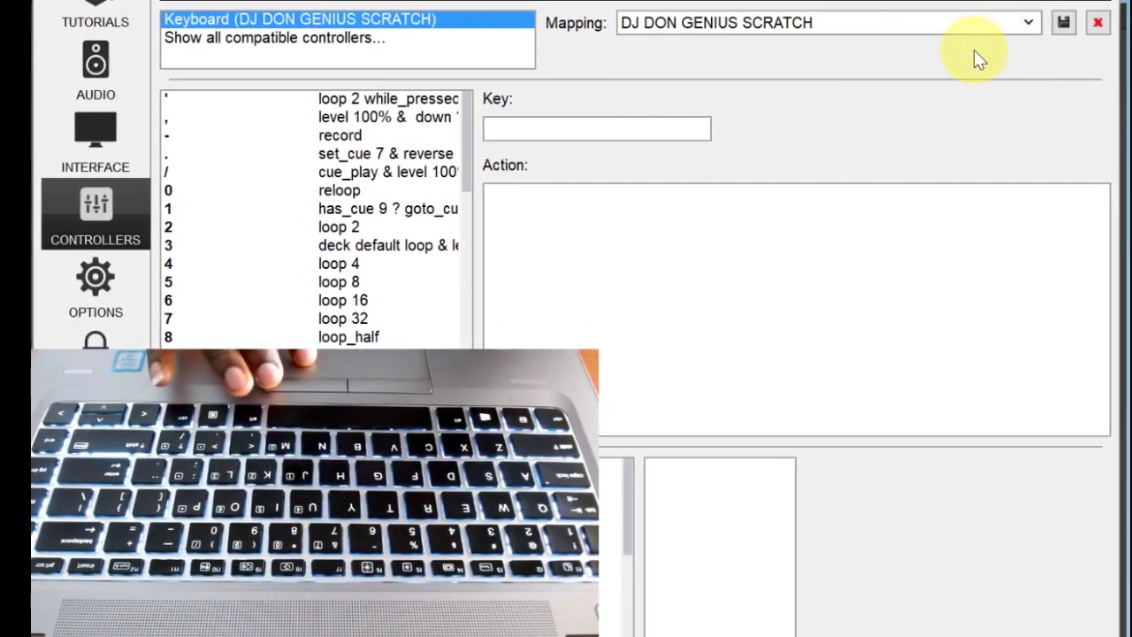
left_click(1029, 25)
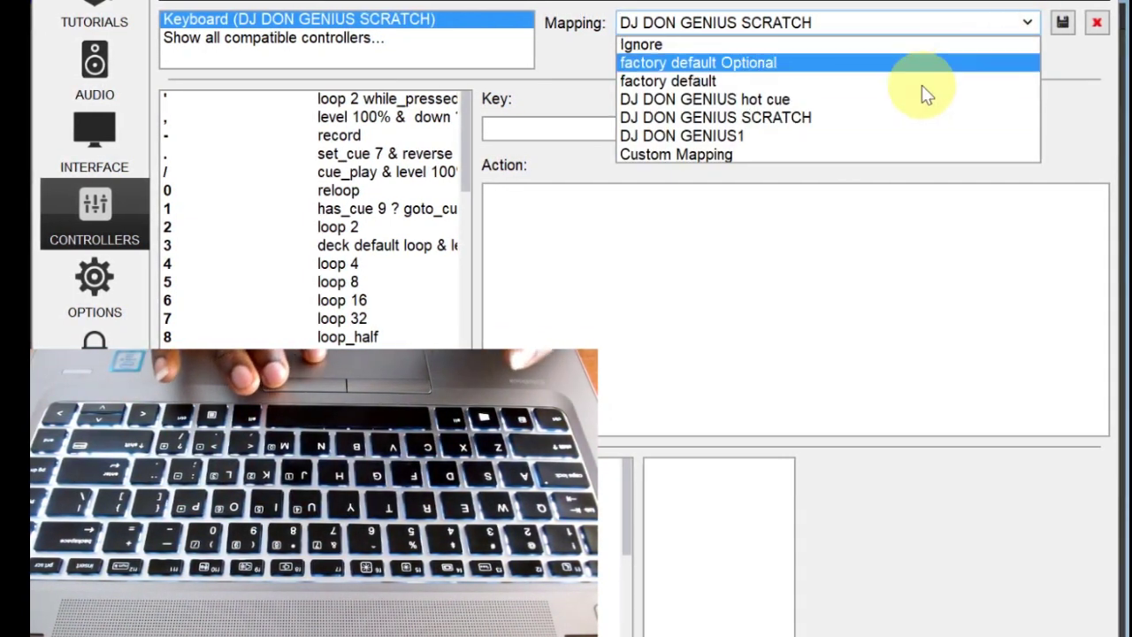
left_click(851, 134)
left_click(1022, 32)
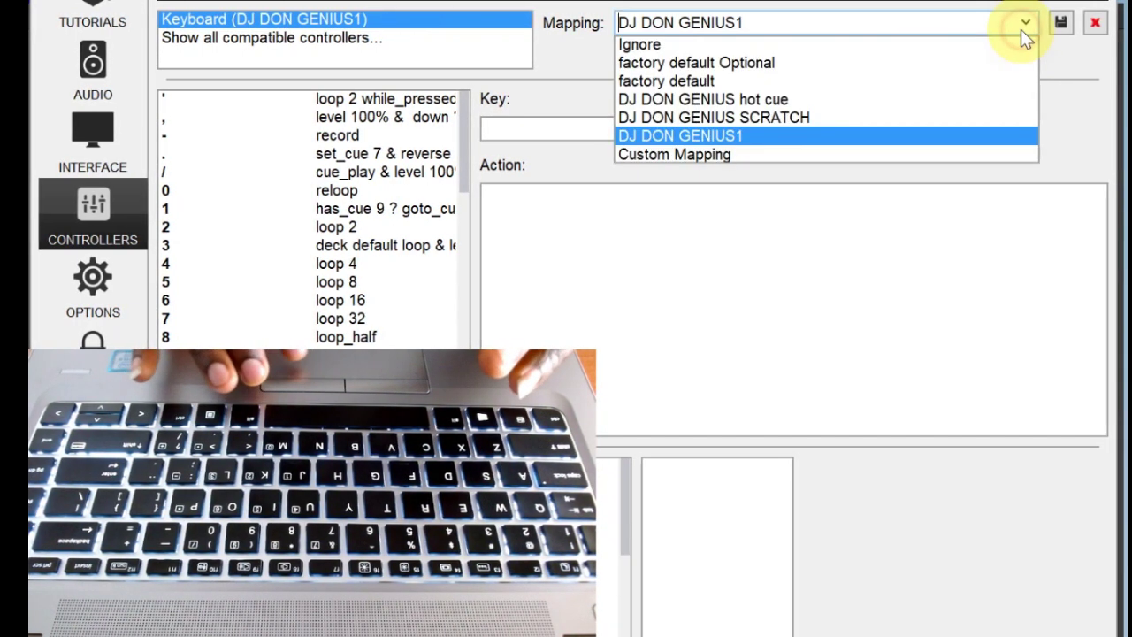
left_click(889, 125)
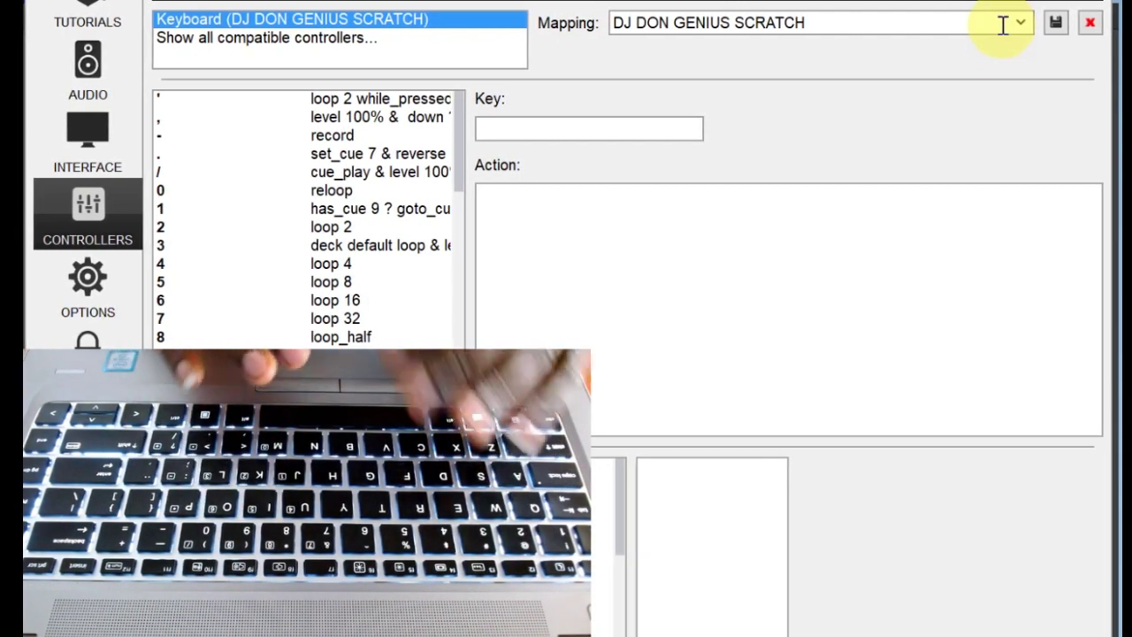
left_click(839, 196)
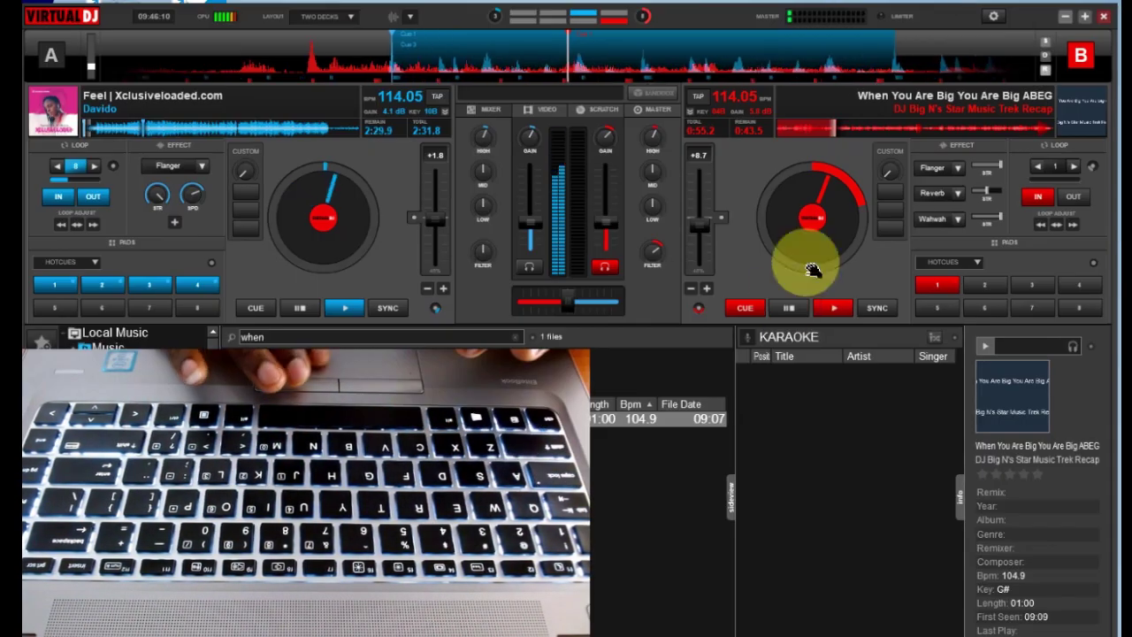